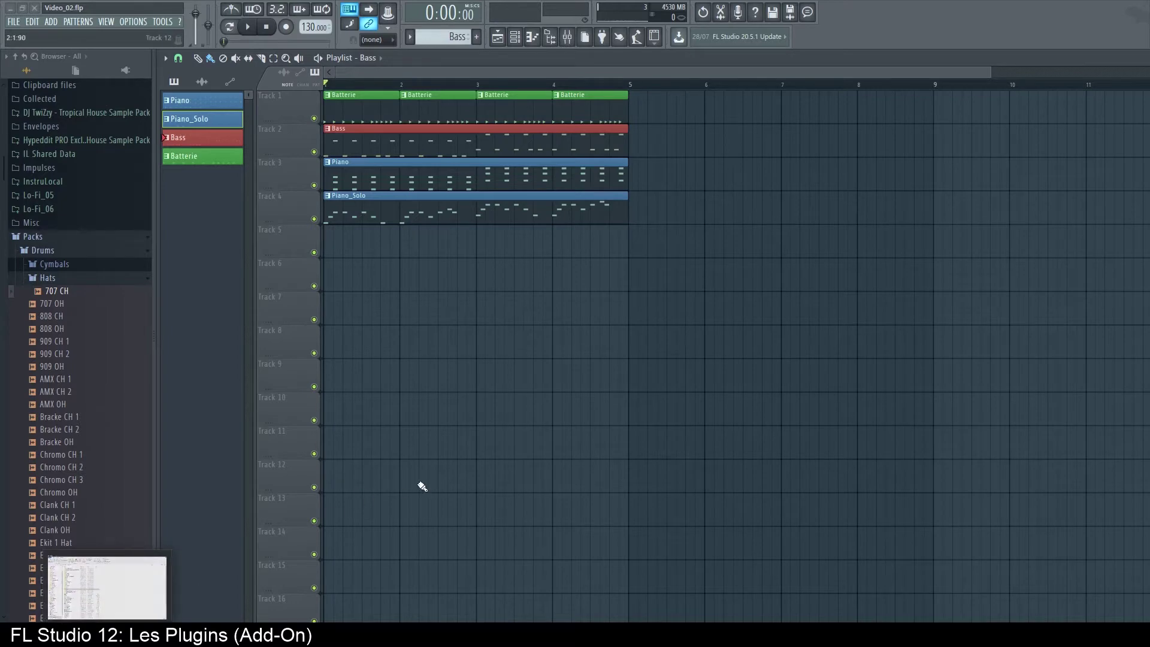
Switch to File Explorer, open C:\Program Files (x86)\Image-Line\FL Studio 12\Plugins\VST and look through the plugin files
click(100, 635)
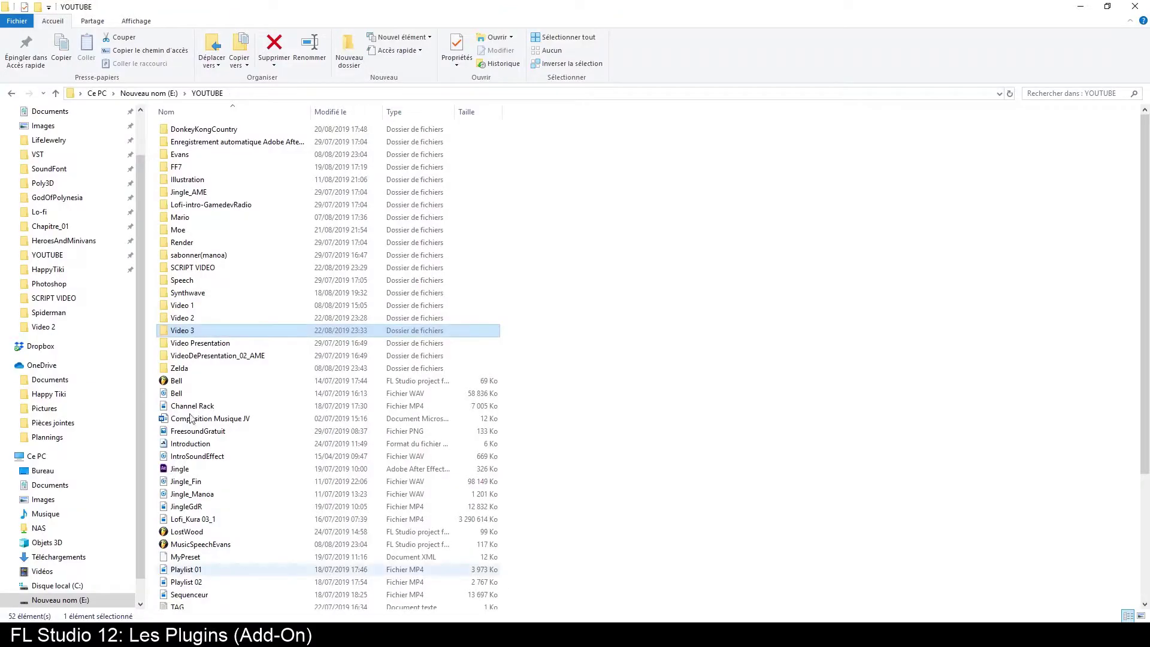
click(71, 585)
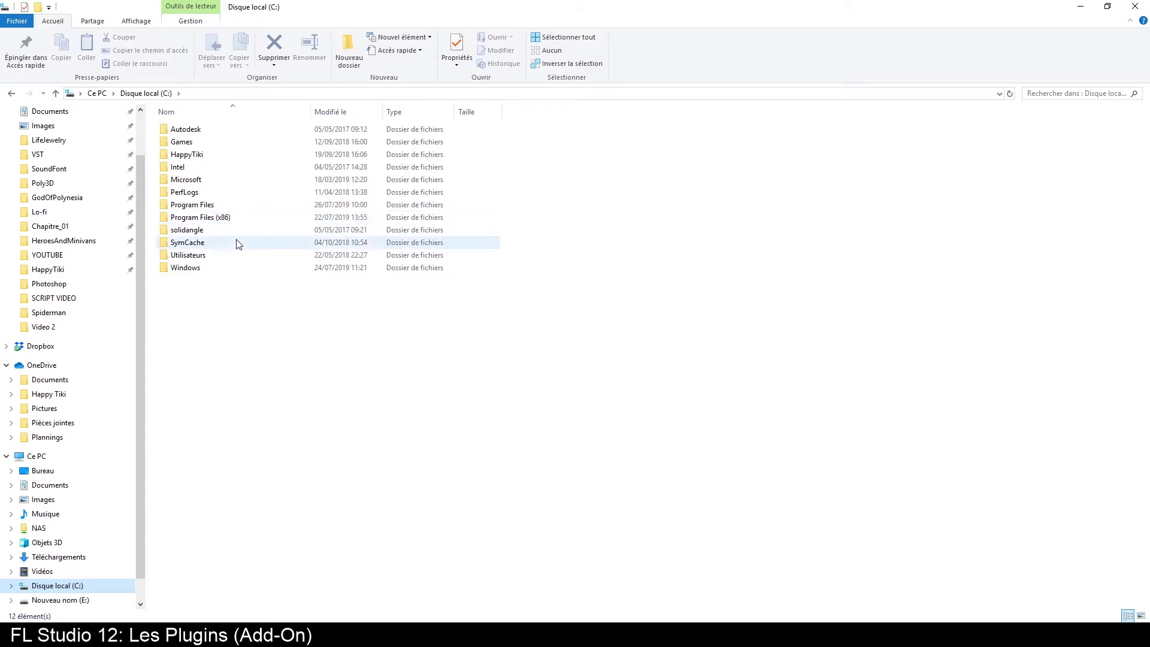
click(251, 221)
double_click(251, 221)
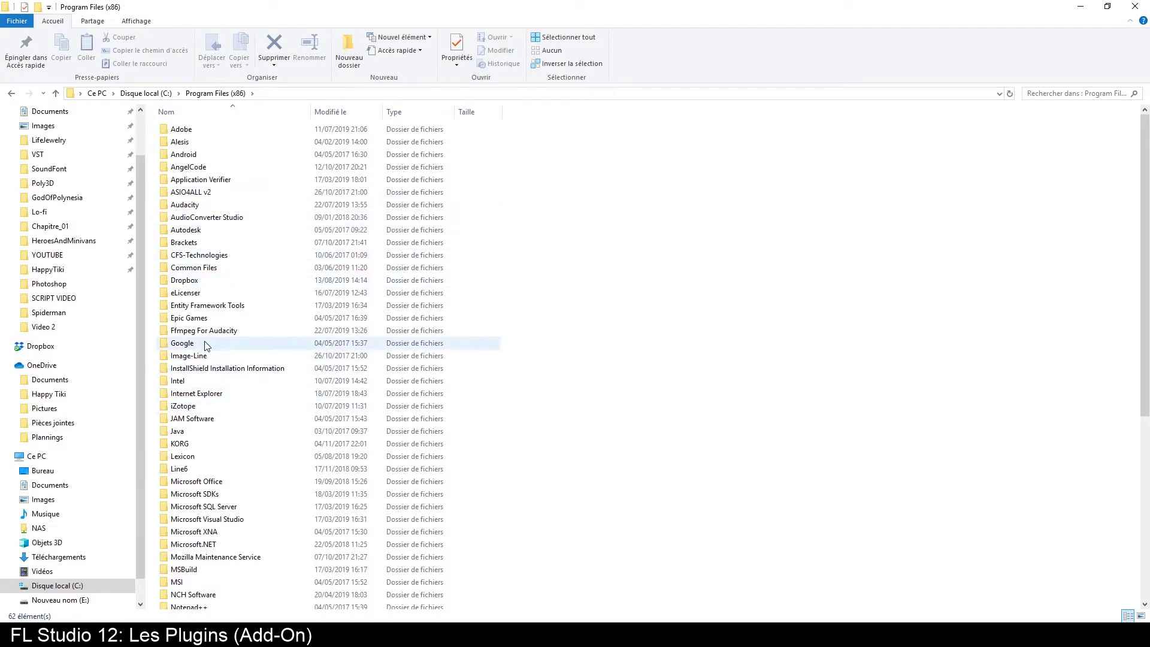
double_click(189, 356)
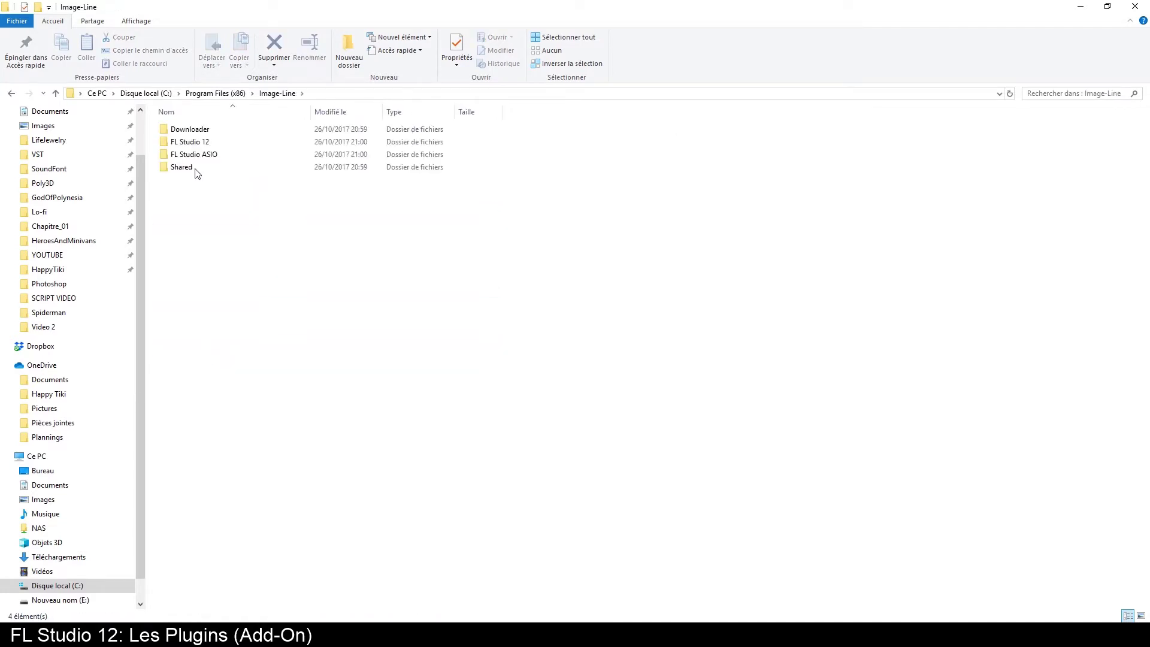
double_click(221, 144)
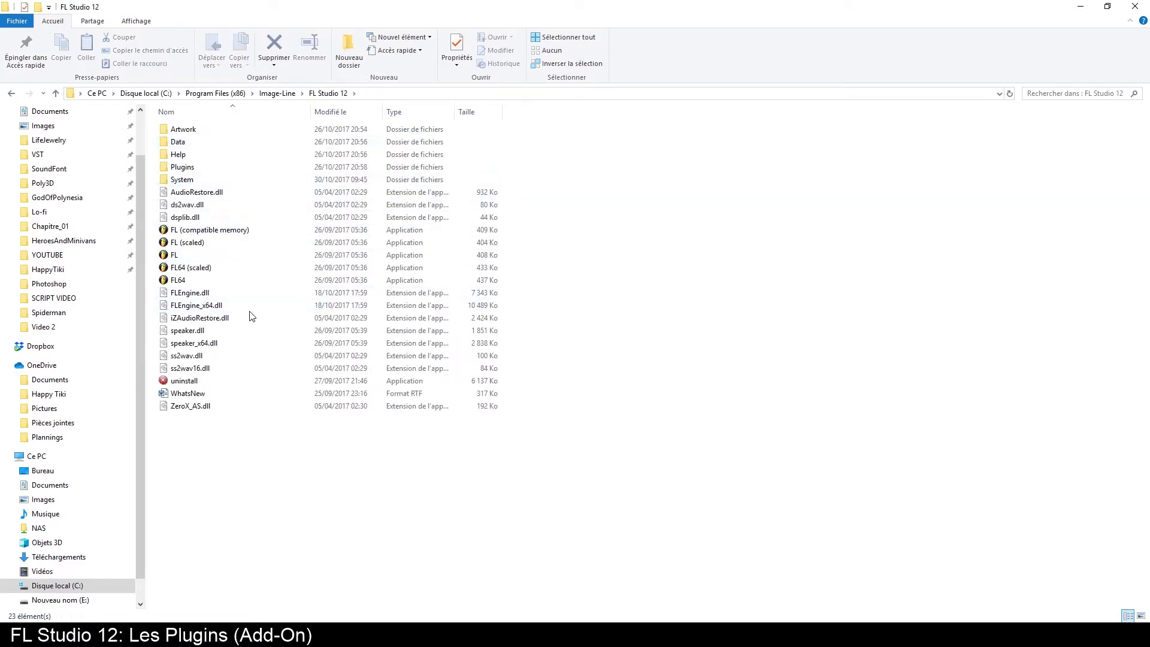
double_click(242, 168)
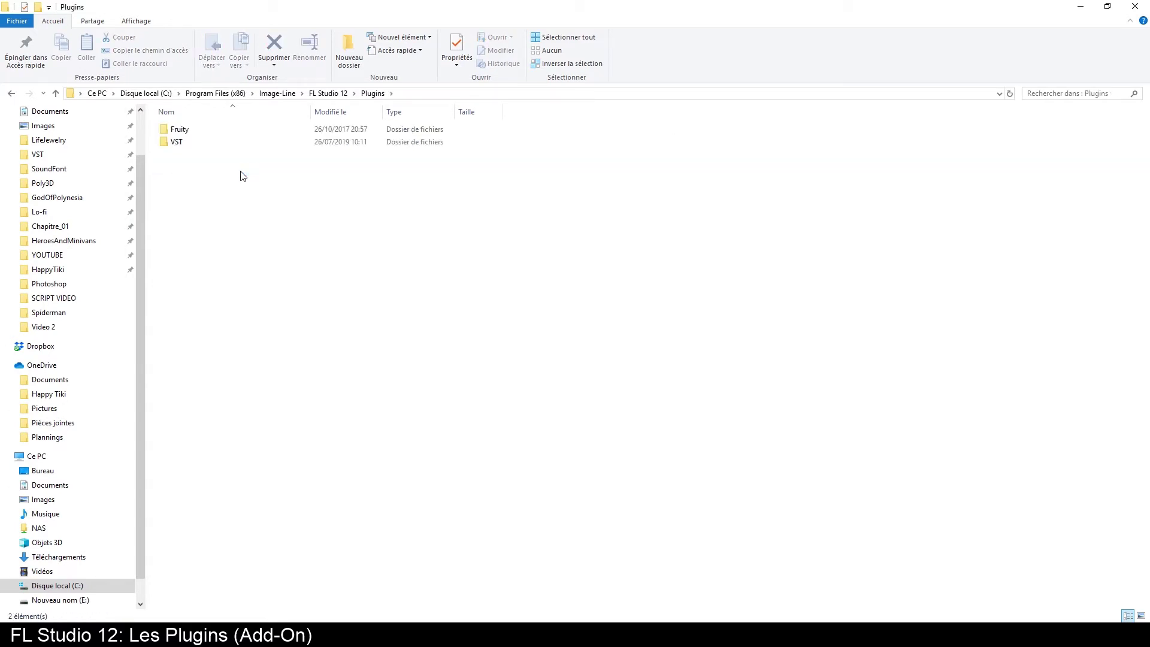
click(230, 144)
double_click(229, 144)
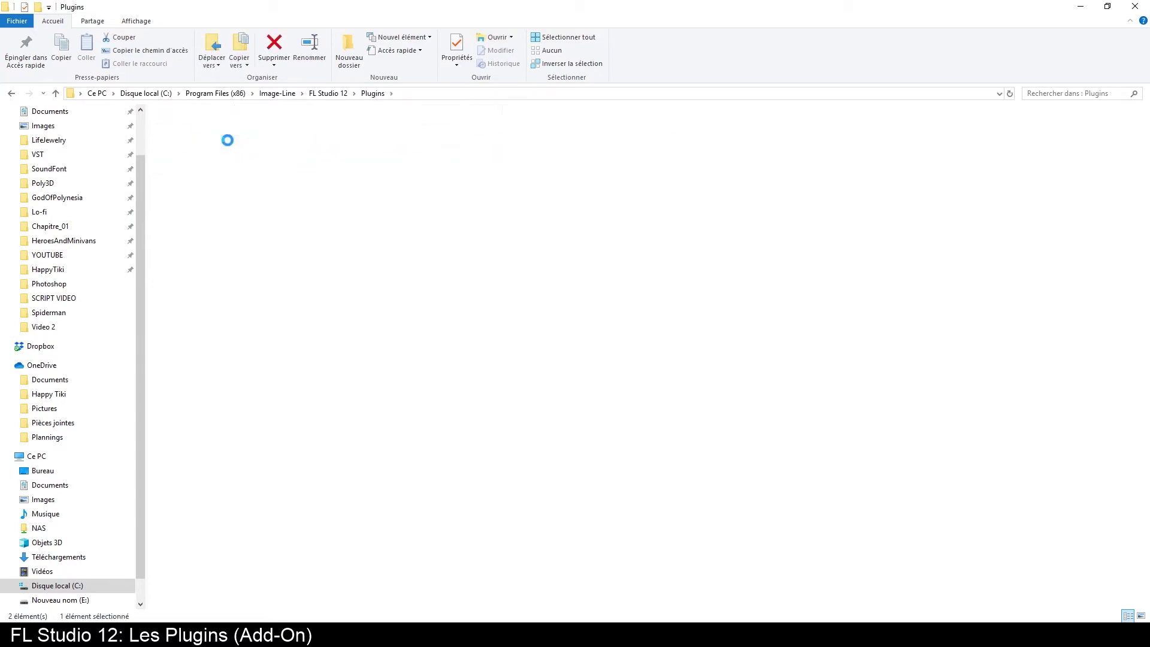
scroll(599, 446, down, 20)
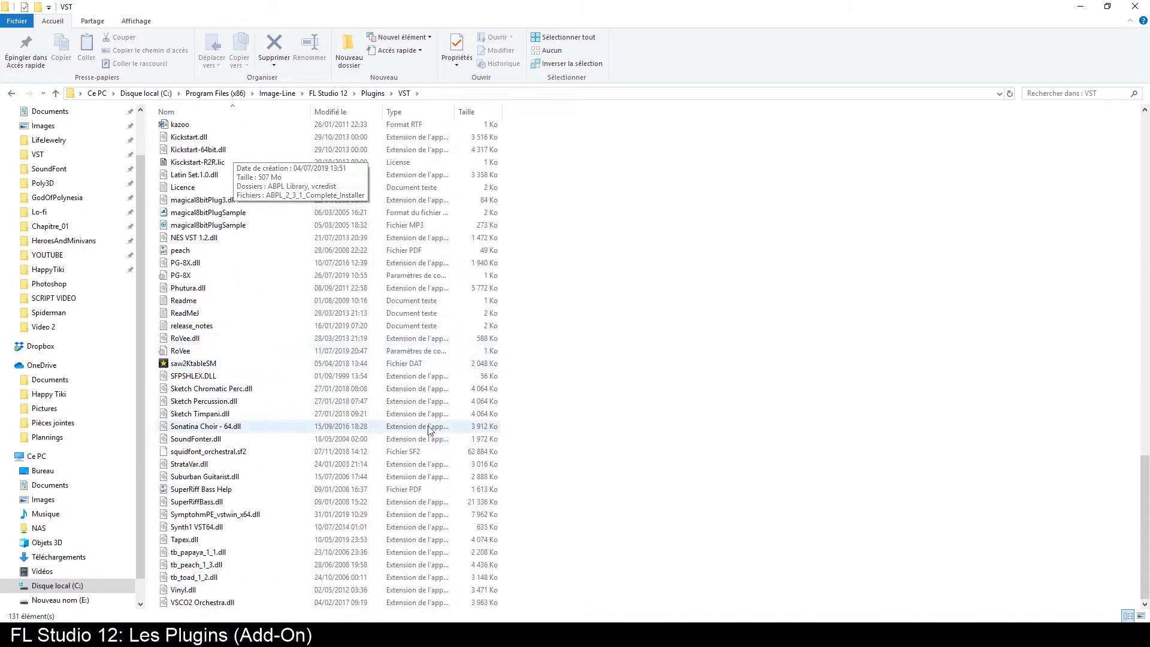
scroll(626, 479, up, 1)
scroll(628, 484, up, 20)
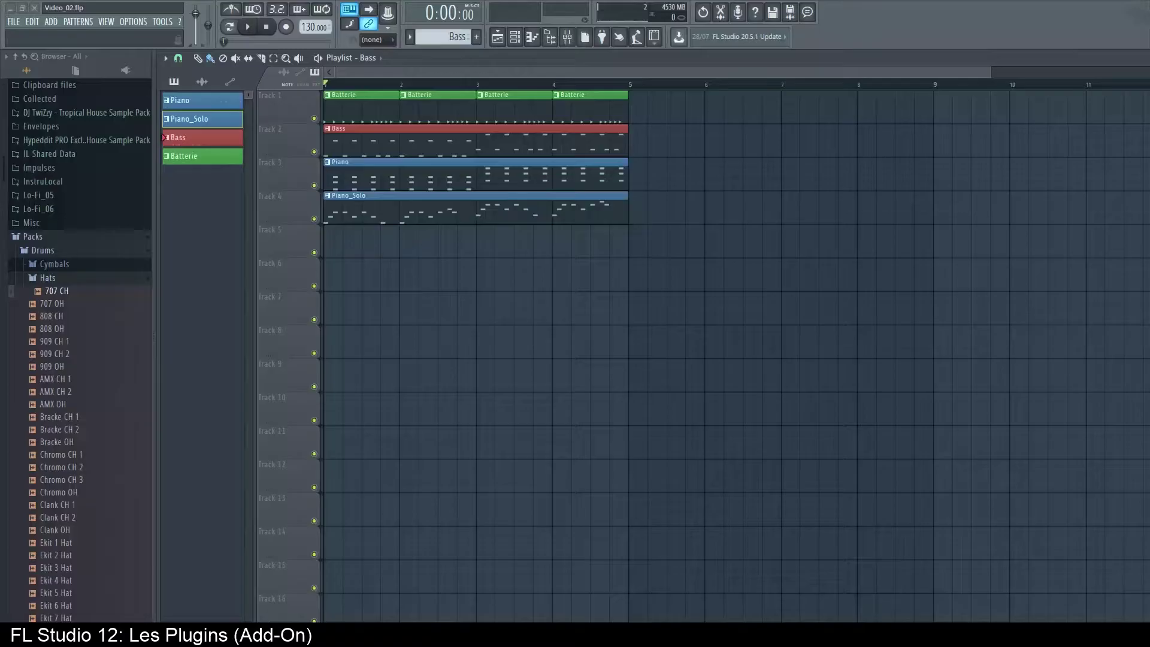
Switch to Chrome and look through the free VST instruments offered on the DSK Music home page
mouse_move(203, 635)
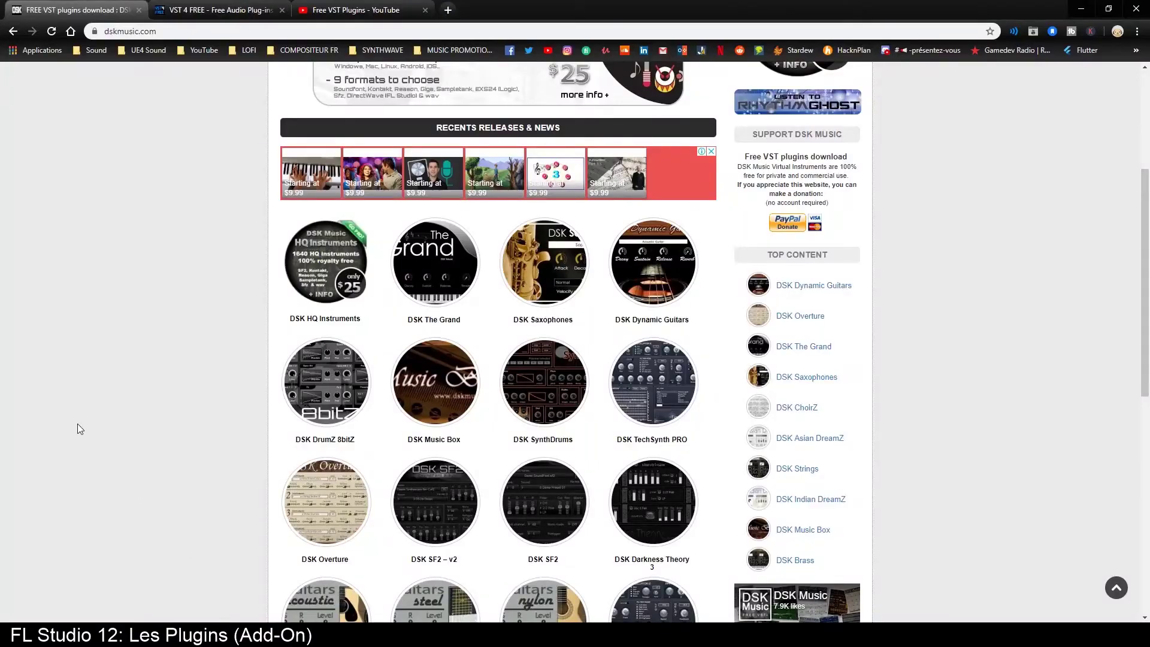
scroll(140, 465, up, 4)
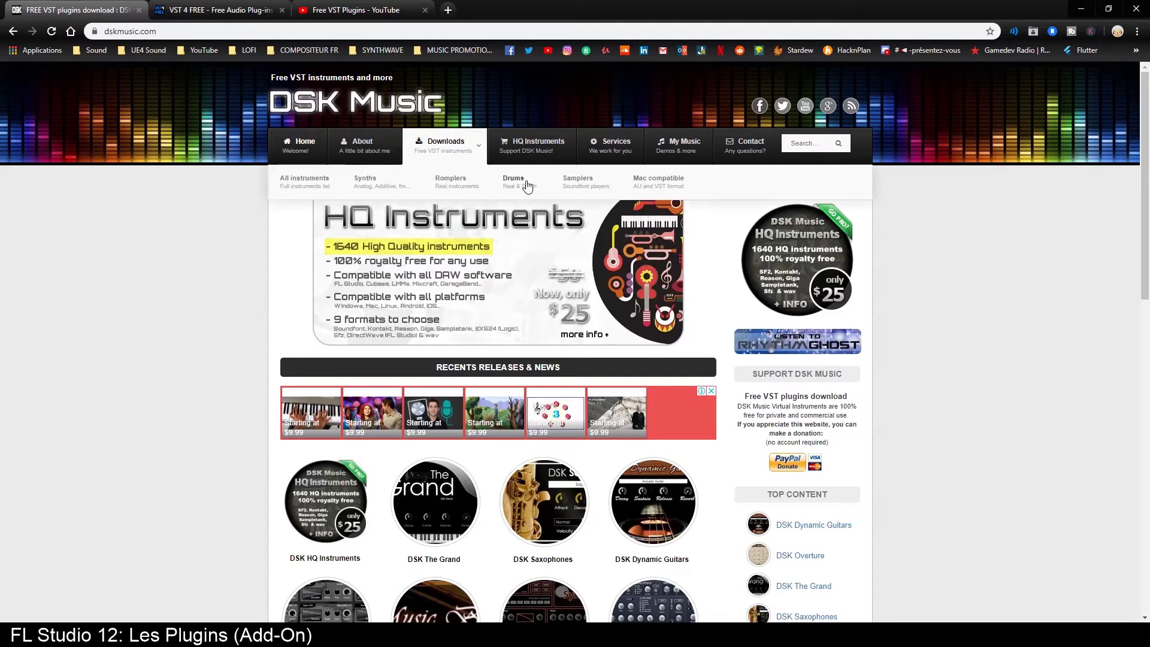
scroll(577, 543, down, 10)
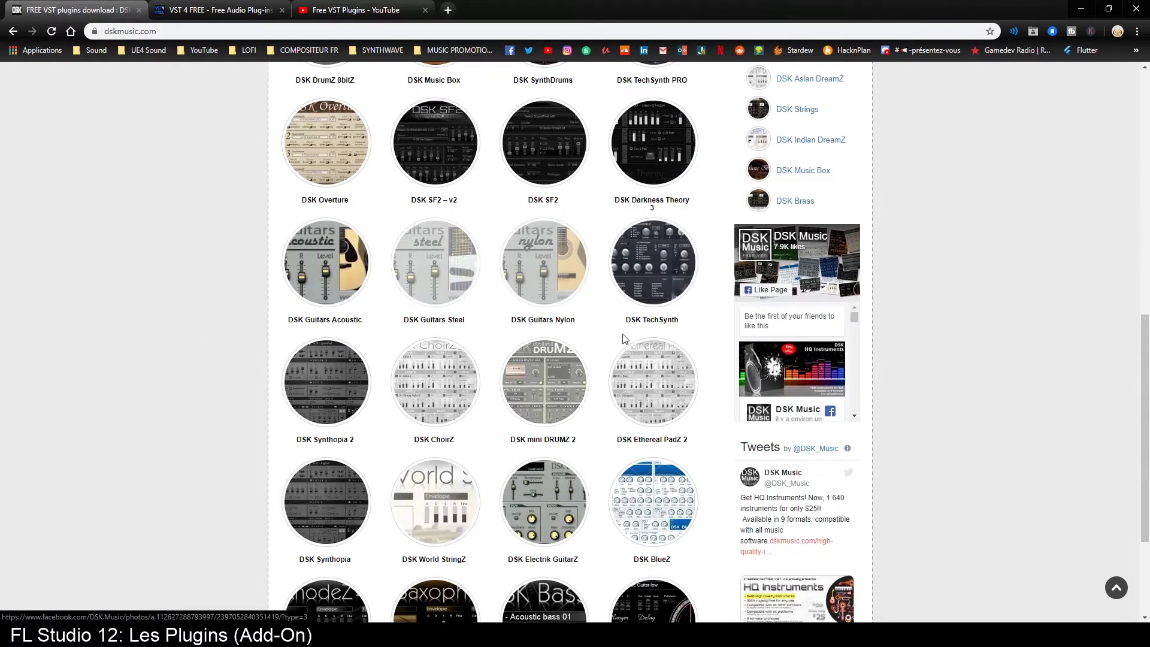
scroll(188, 393, down, 2)
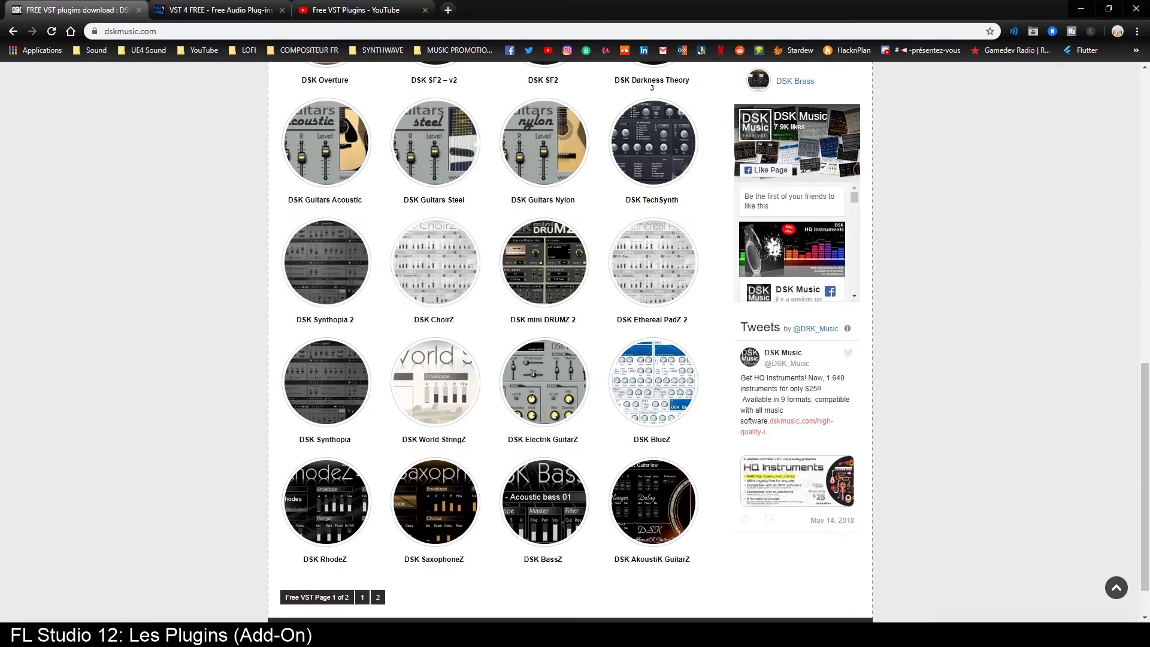
click(387, 635)
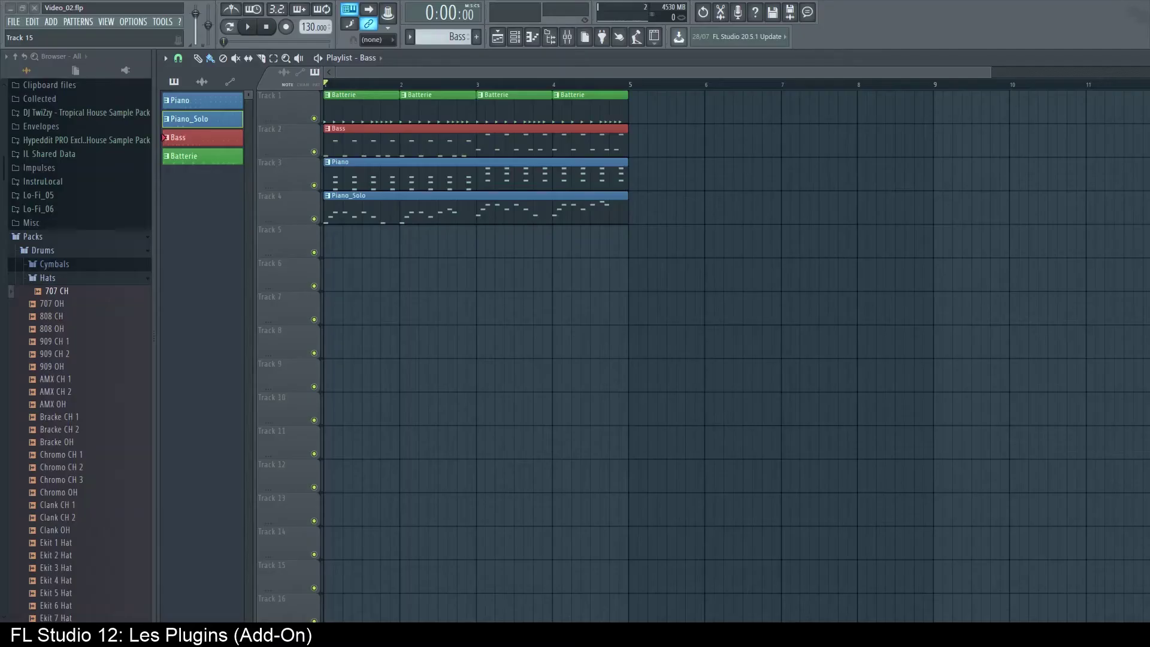
click(50, 21)
click(33, 25)
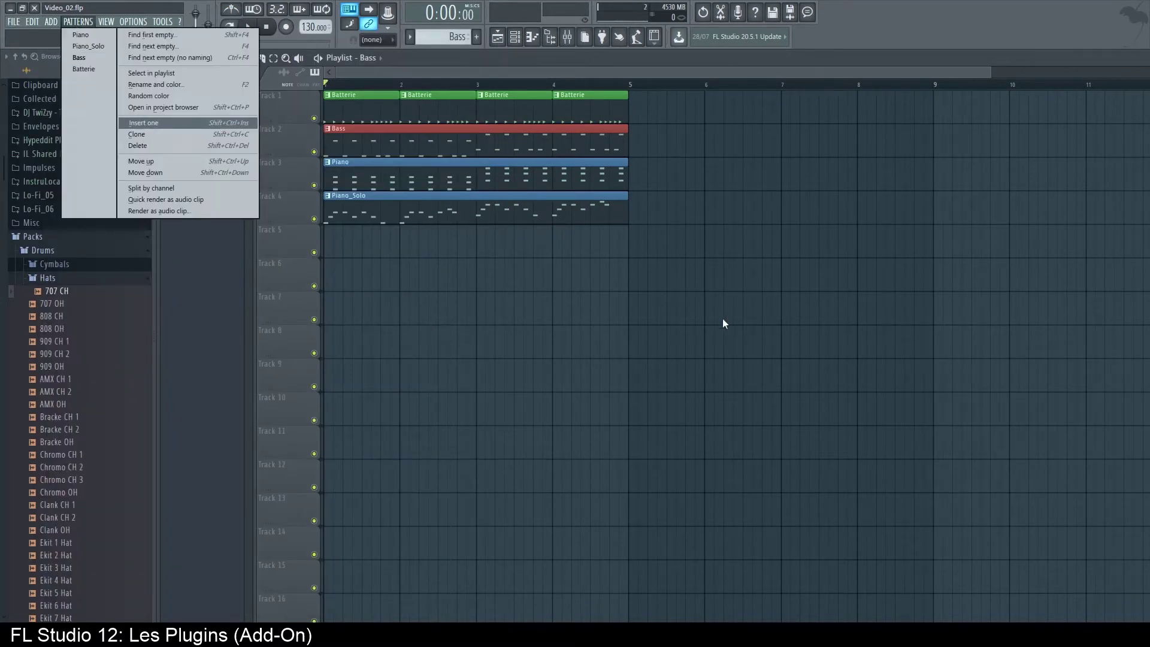
click(723, 323)
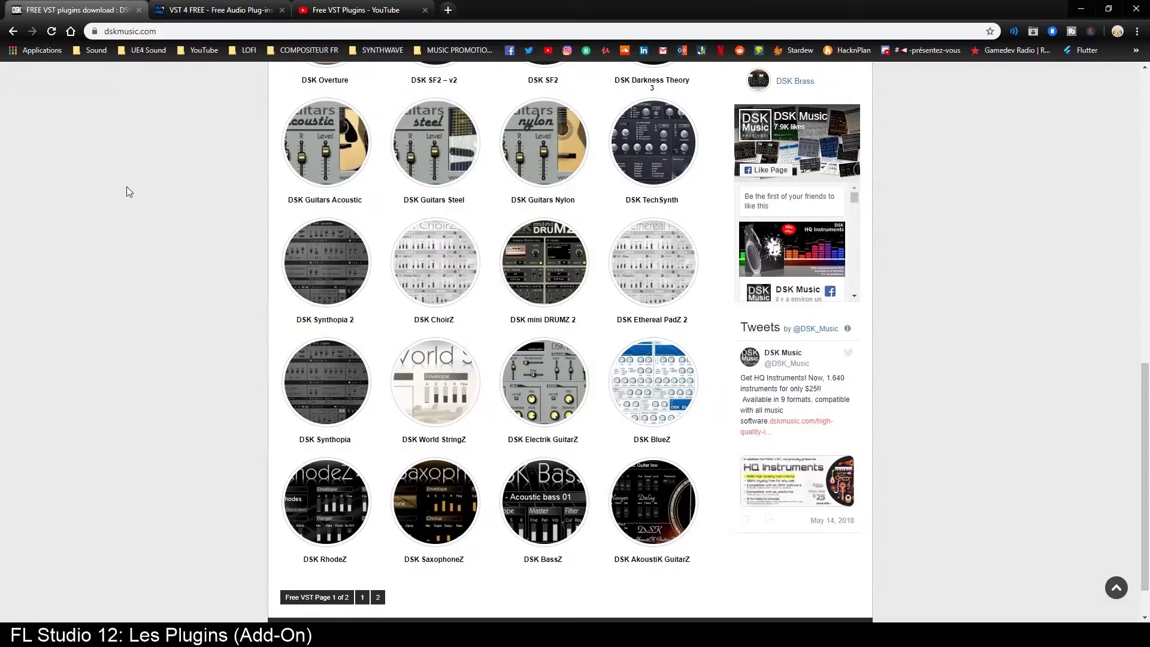
Return to Chrome and look through the instrument categories and random VSTi list on the VST 4 FREE site
scroll(120, 195, up, 5)
scroll(114, 202, up, 6)
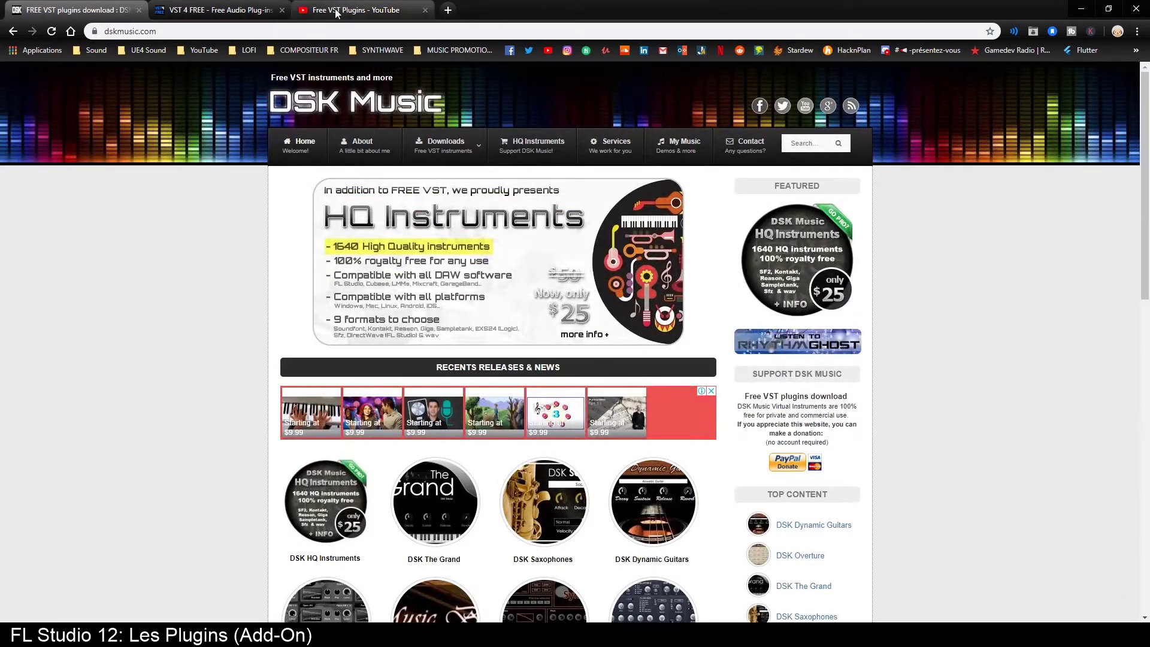
click(219, 10)
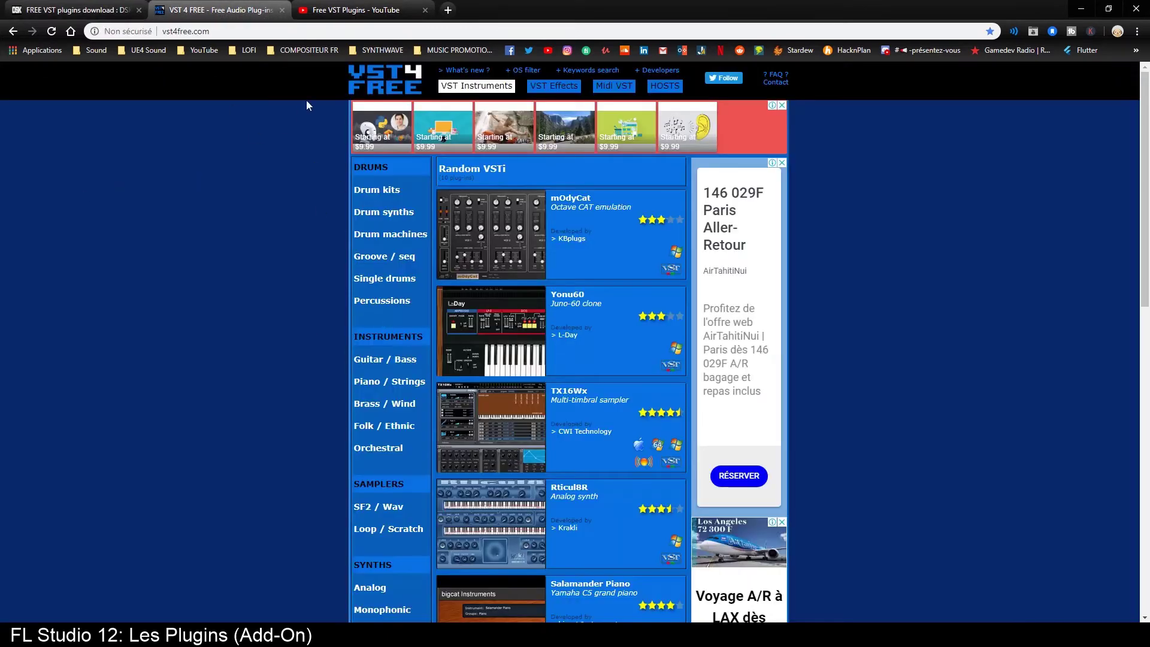
scroll(564, 415, down, 7)
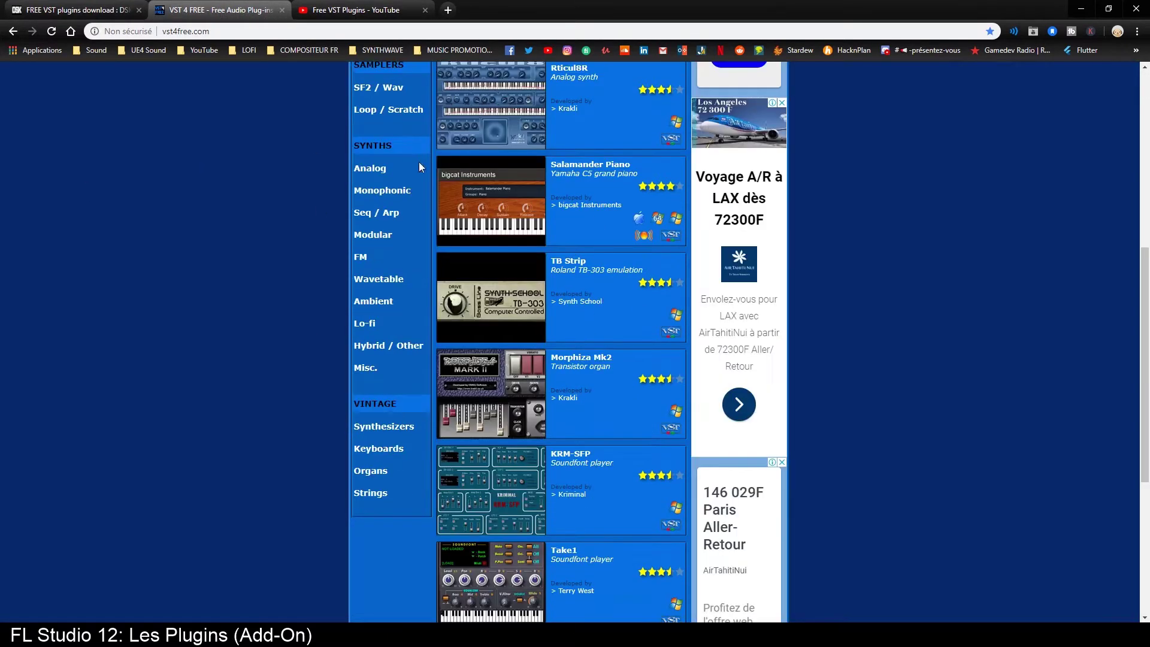
scroll(294, 466, up, 7)
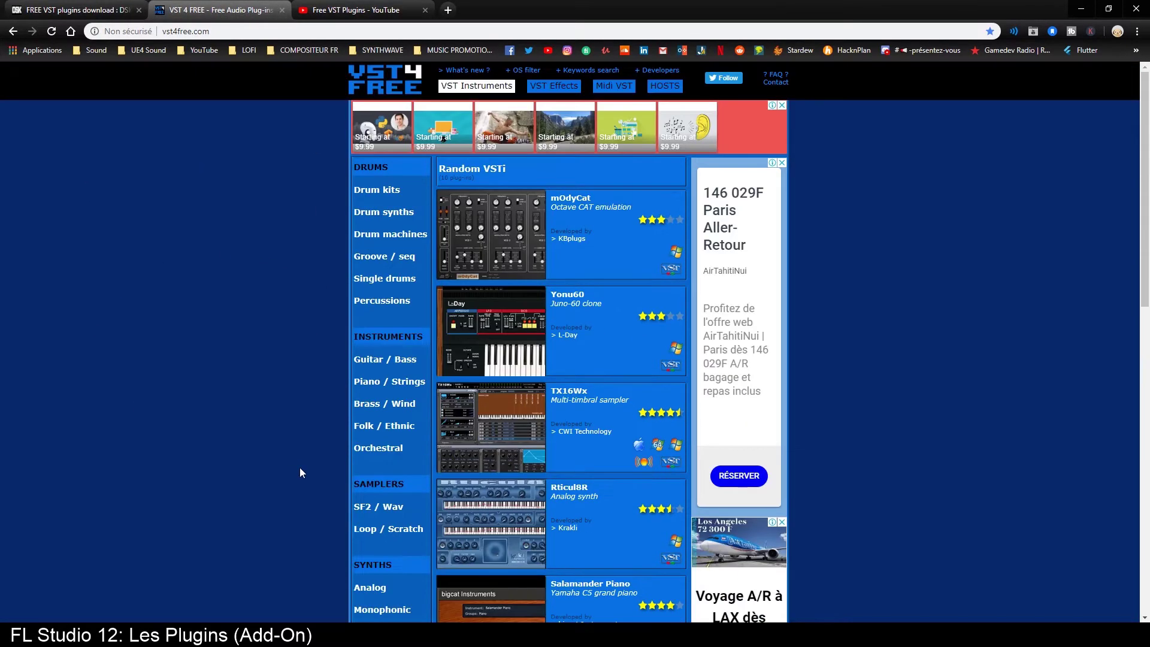
Look through the playlists of the Free VST Plugins channel on YouTube
click(335, 11)
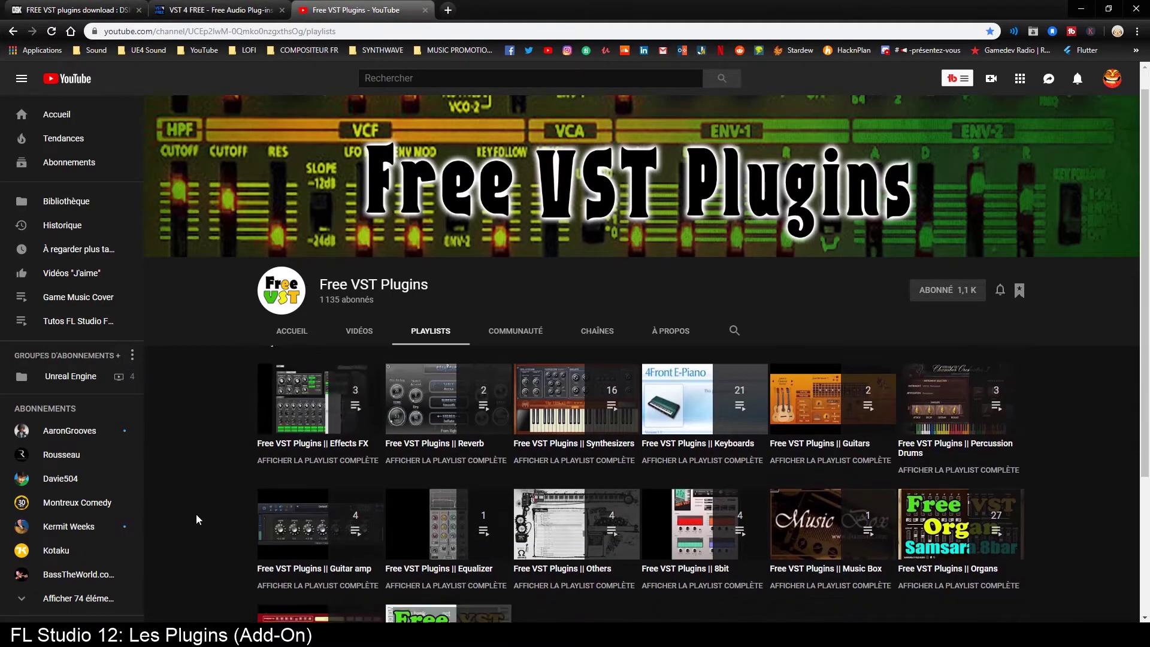
scroll(335, 419, down, 4)
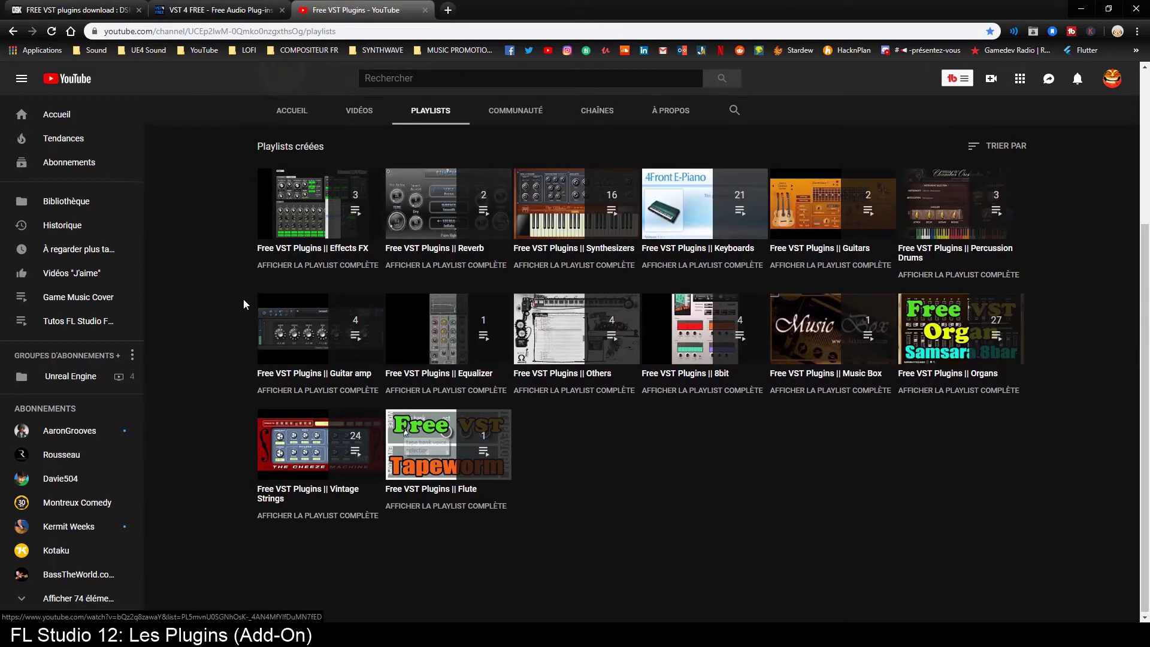
scroll(243, 299, up, 4)
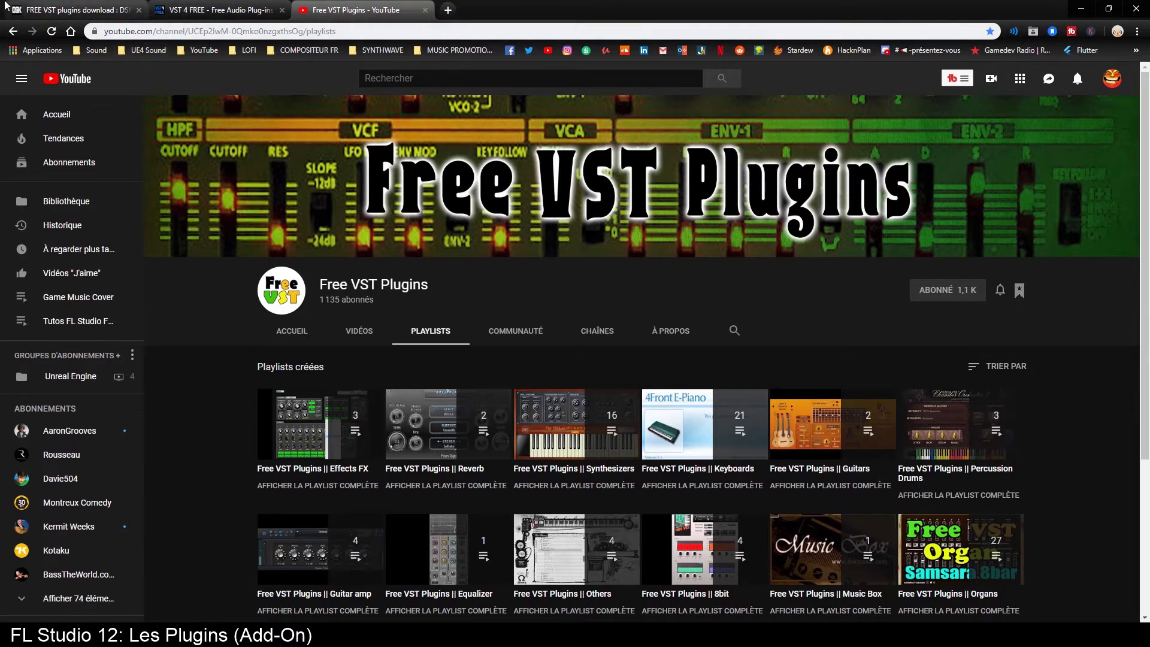
Open the DSK Saxophones page on the DSK Music site and download its Windows VST 64 Bits version
click(32, 6)
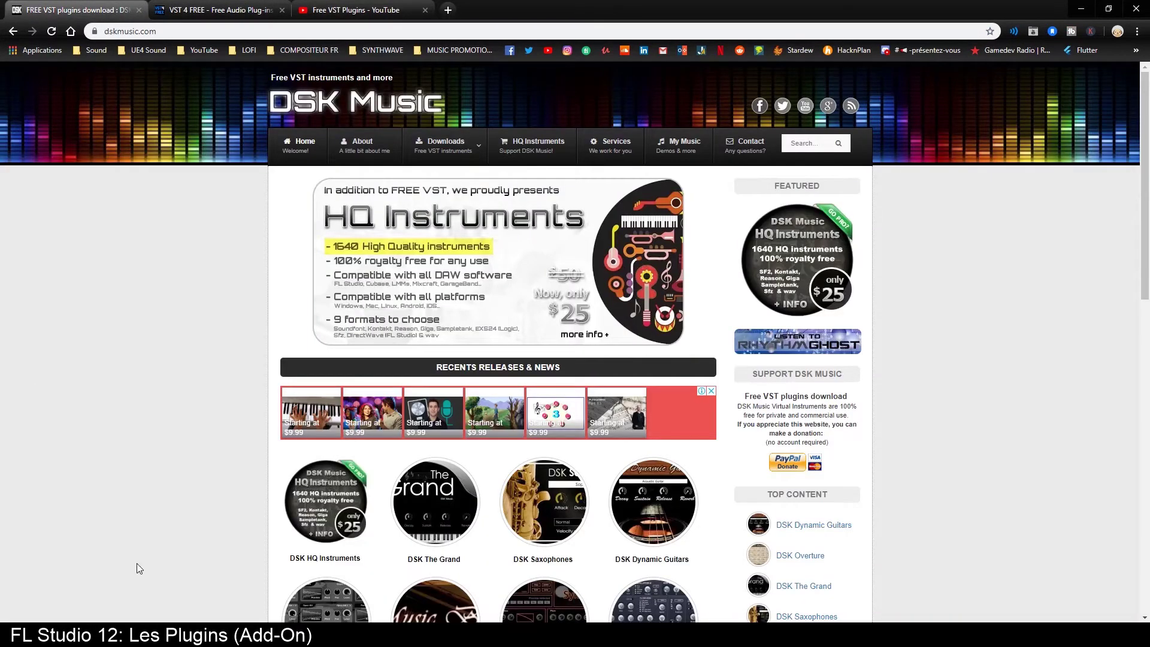
scroll(270, 587, down, 5)
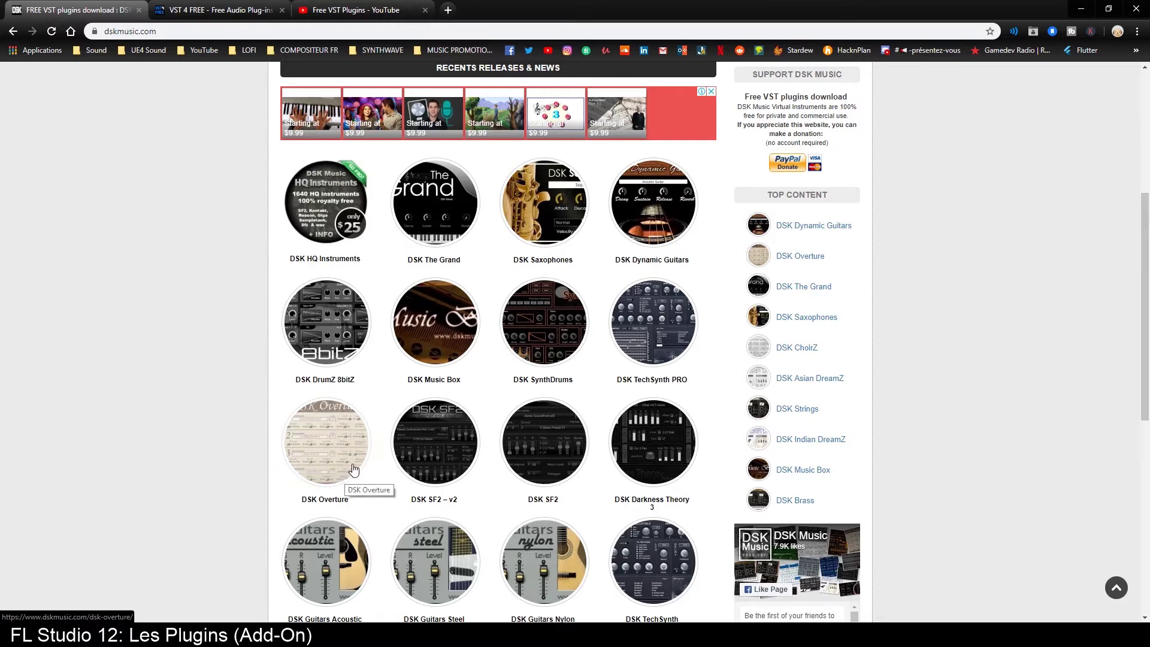
click(549, 263)
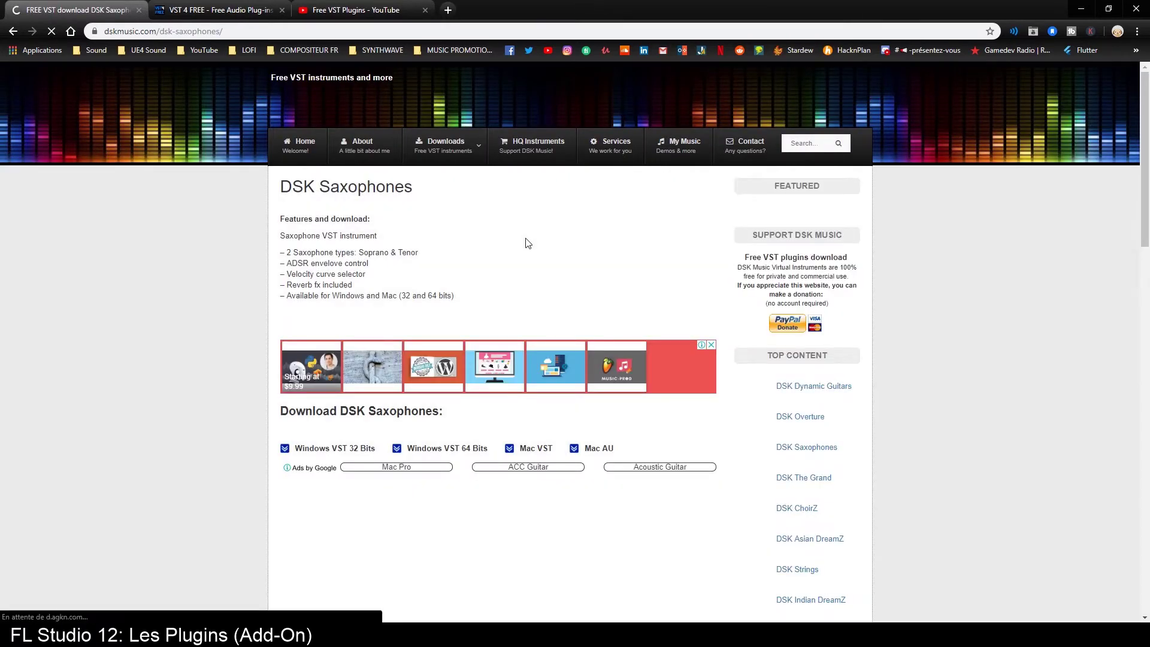
scroll(528, 242, down, 4)
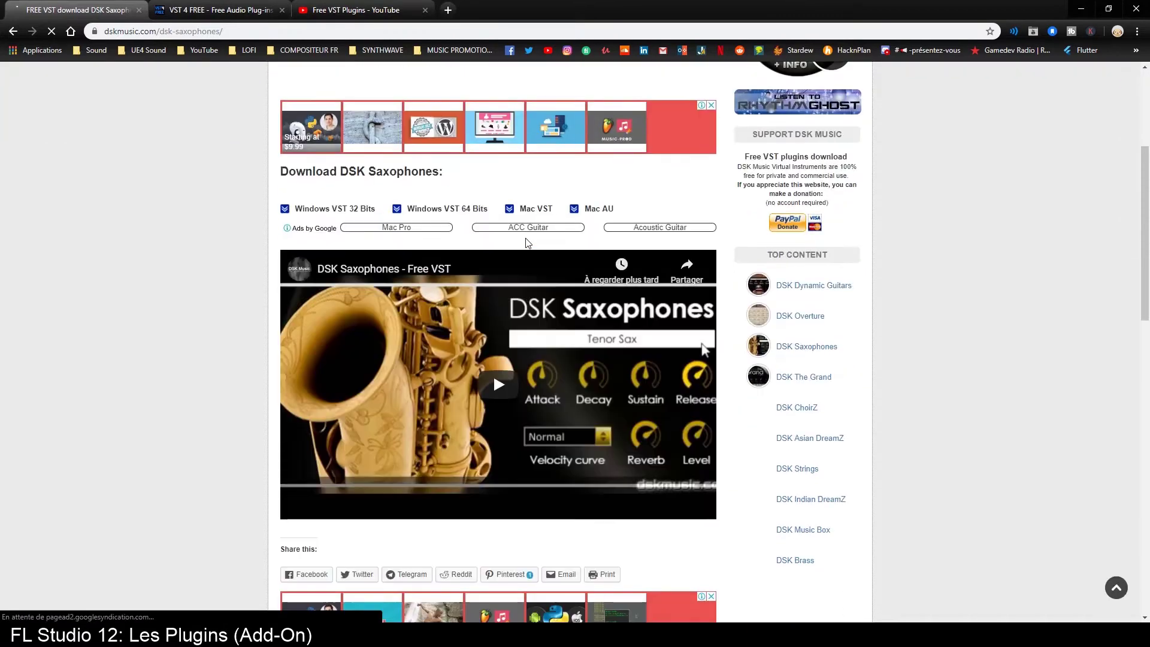
scroll(528, 243, down, 5)
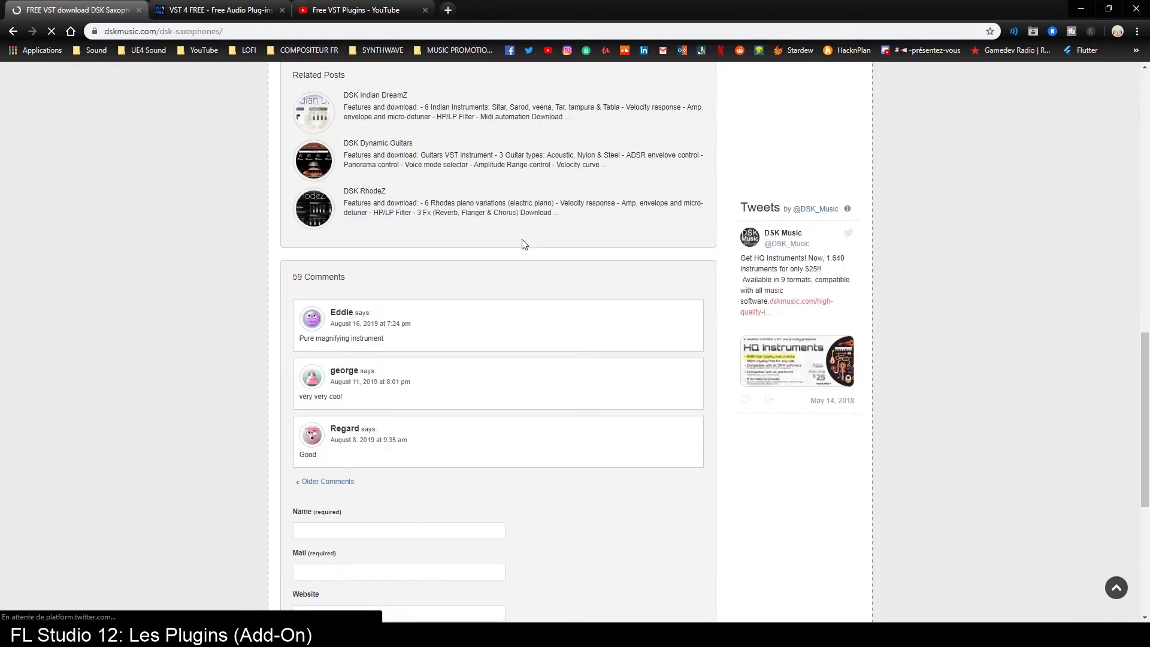
scroll(522, 290, up, 12)
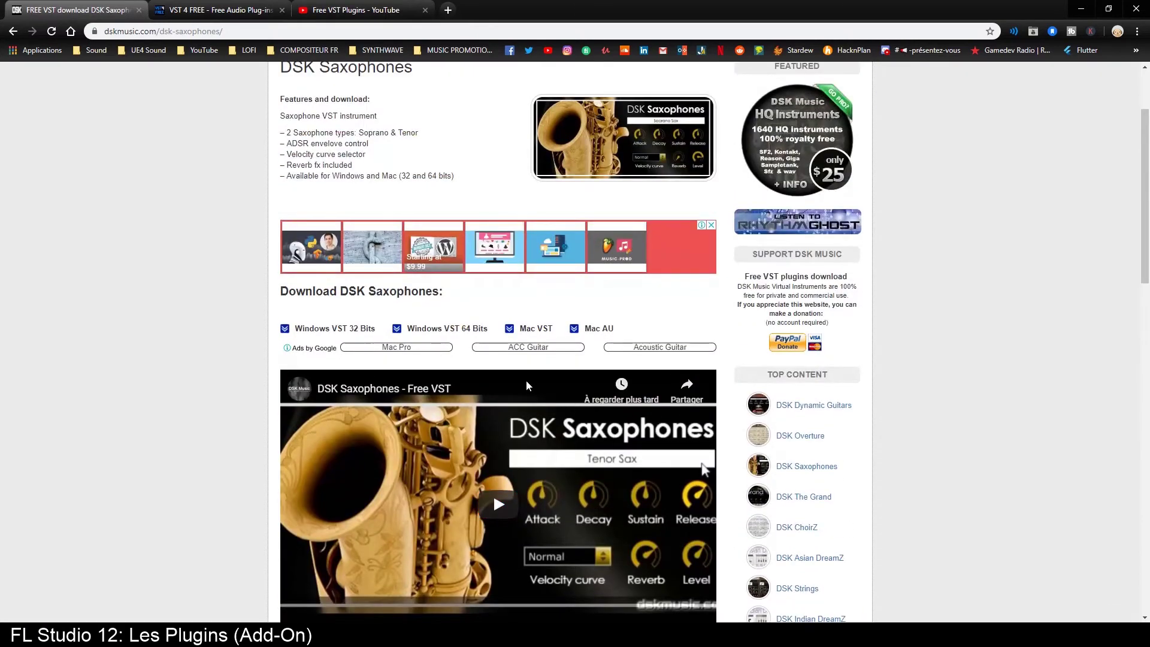
scroll(495, 379, up, 1)
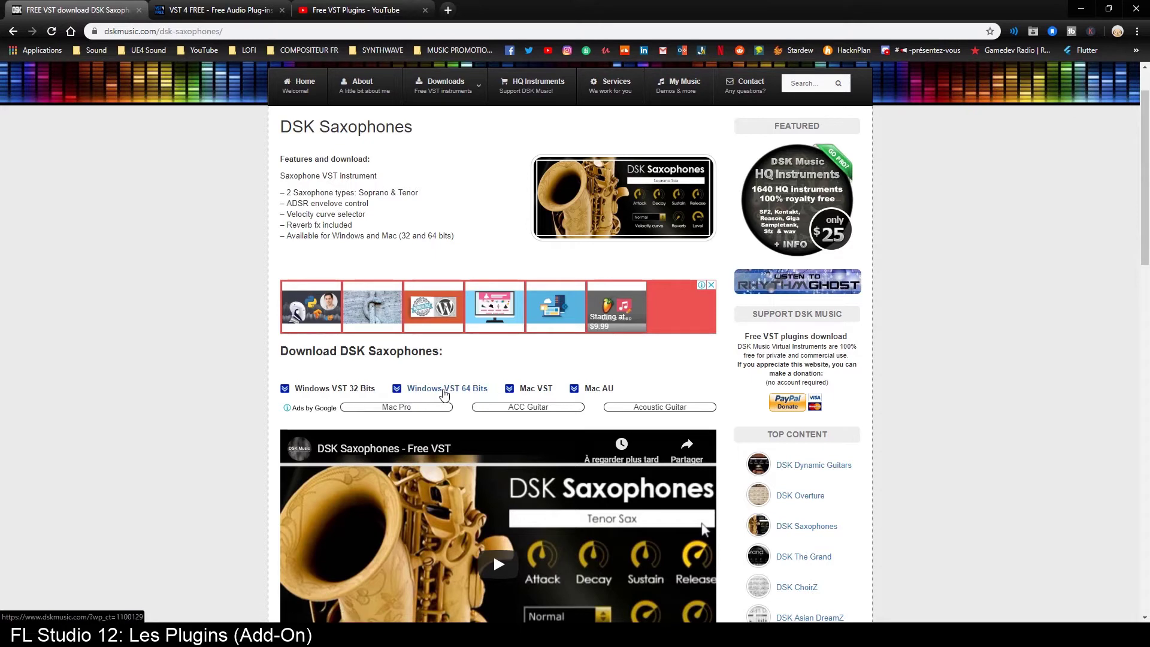
click(438, 389)
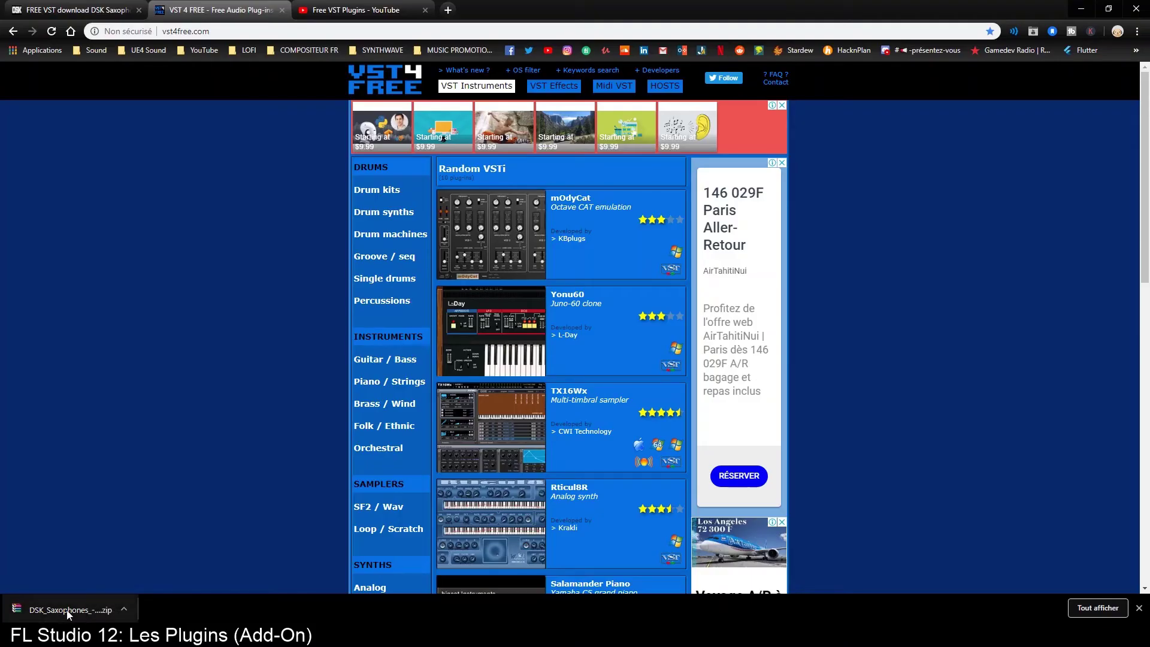
Open the downloaded DSK Saxophones zip in WinRAR and inspect the DSK Saxophones - win64 folder and its DSK Saxophones.instruments subfolder
click(68, 612)
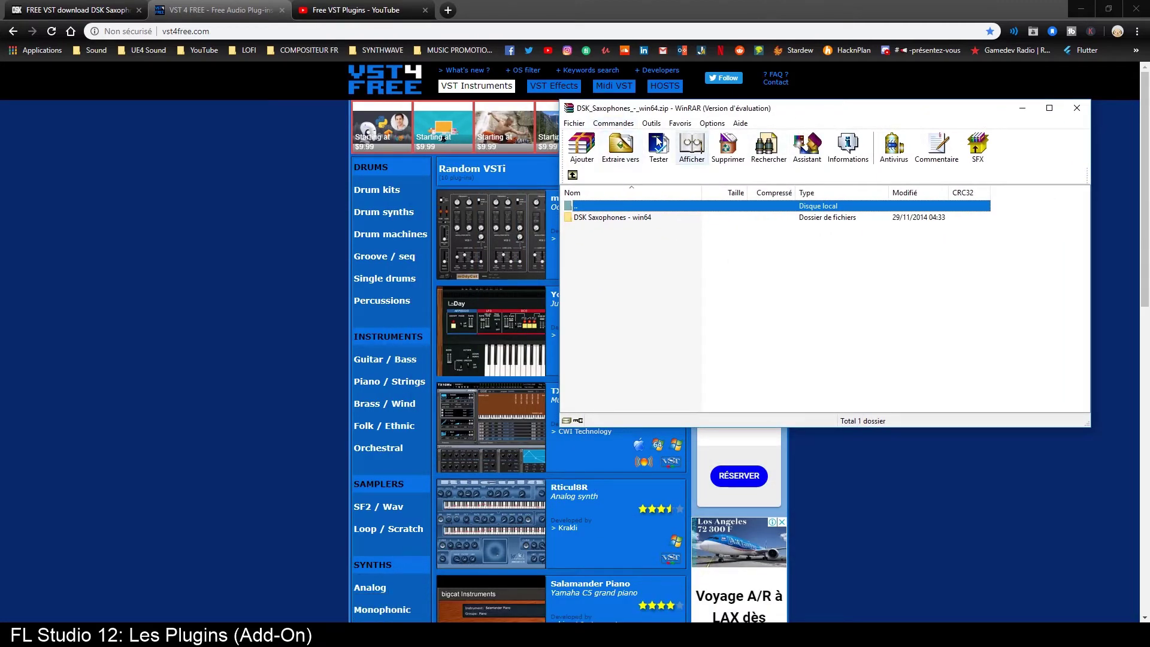
drag(746, 113, 717, 140)
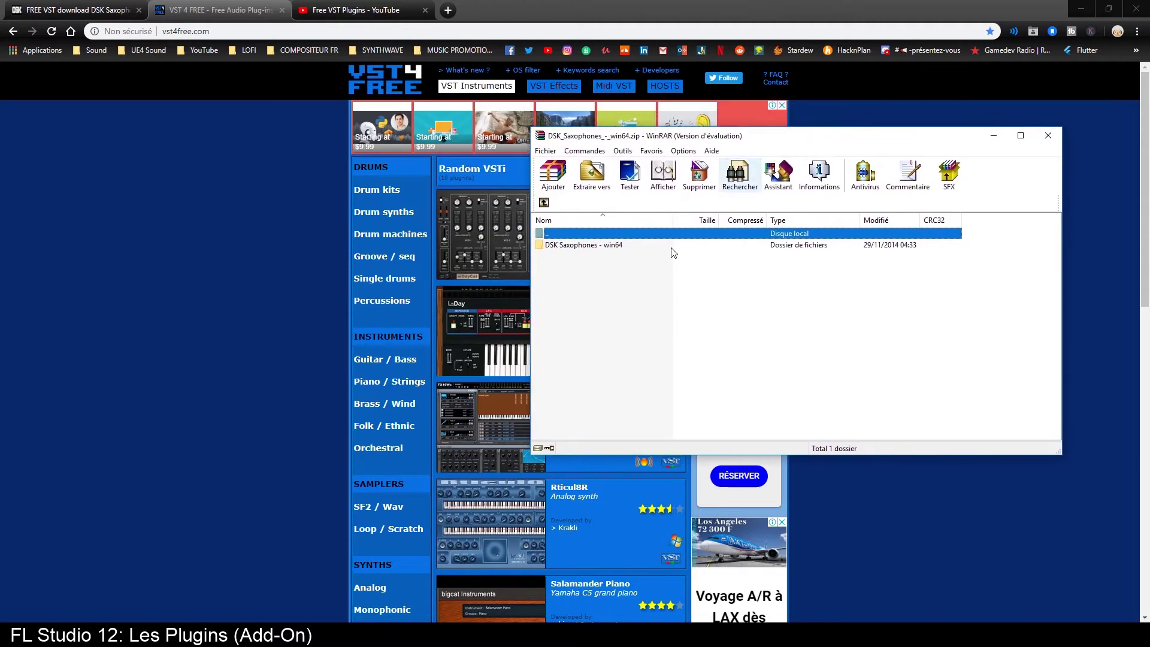
double_click(574, 247)
double_click(627, 246)
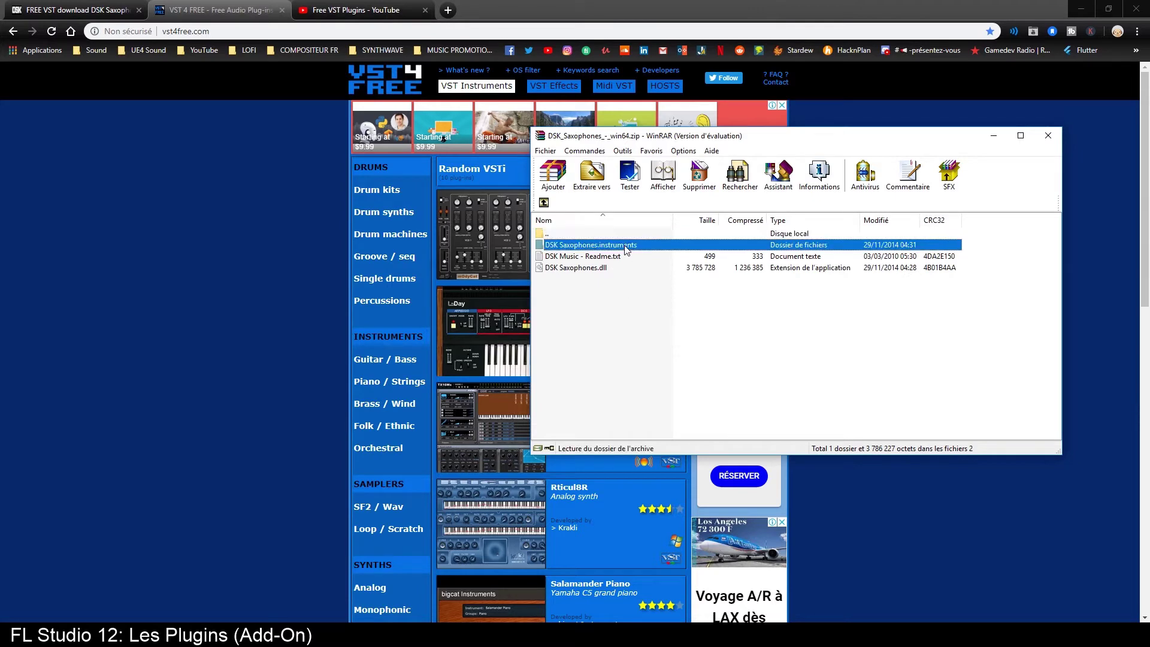
click(545, 204)
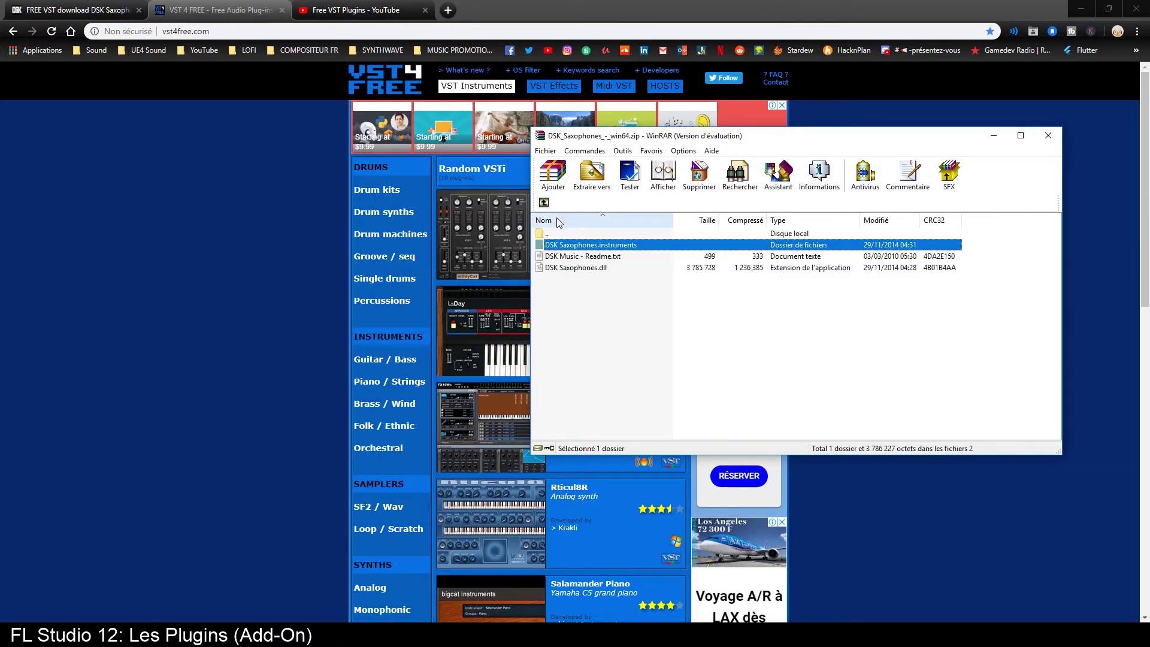
Select all three items in the DSK Saxophones archive and bring up FL Studio 12's Plugins\VST folder in File Explorer
drag(601, 291, 586, 245)
drag(772, 146, 832, 146)
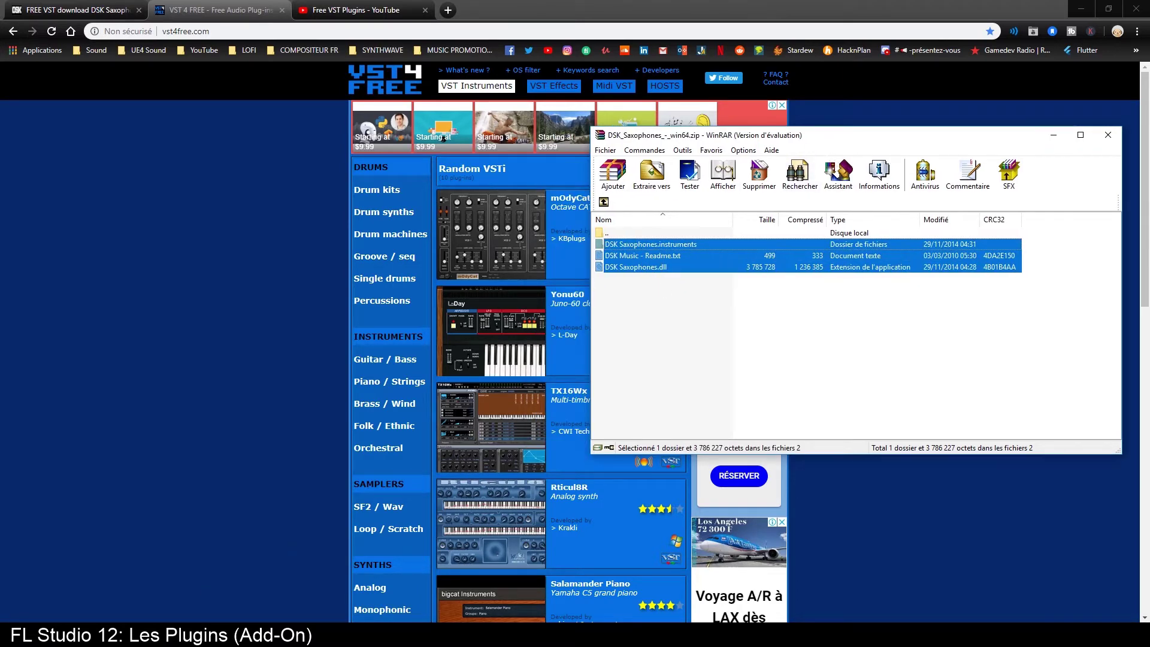
click(419, 635)
drag(912, 5, 407, 153)
drag(536, 150, 672, 59)
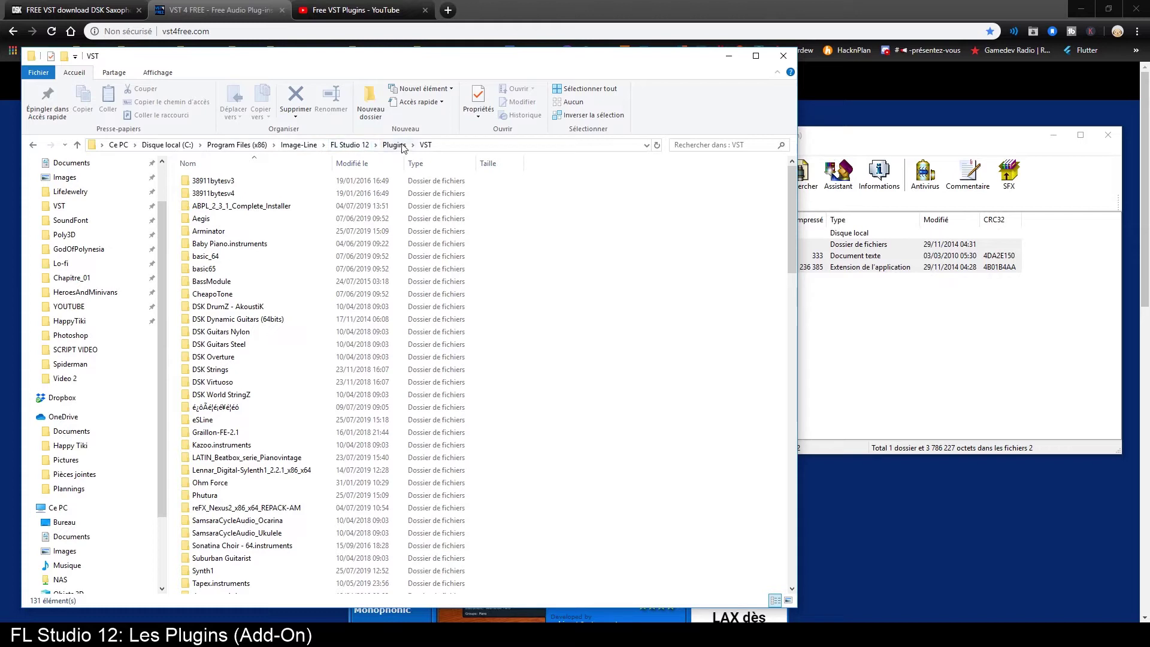
Extract DSK Saxophones.instruments, DSK Music - Readme.txt and DSK Saxophones.dll from the archive into the VST folder
click(859, 140)
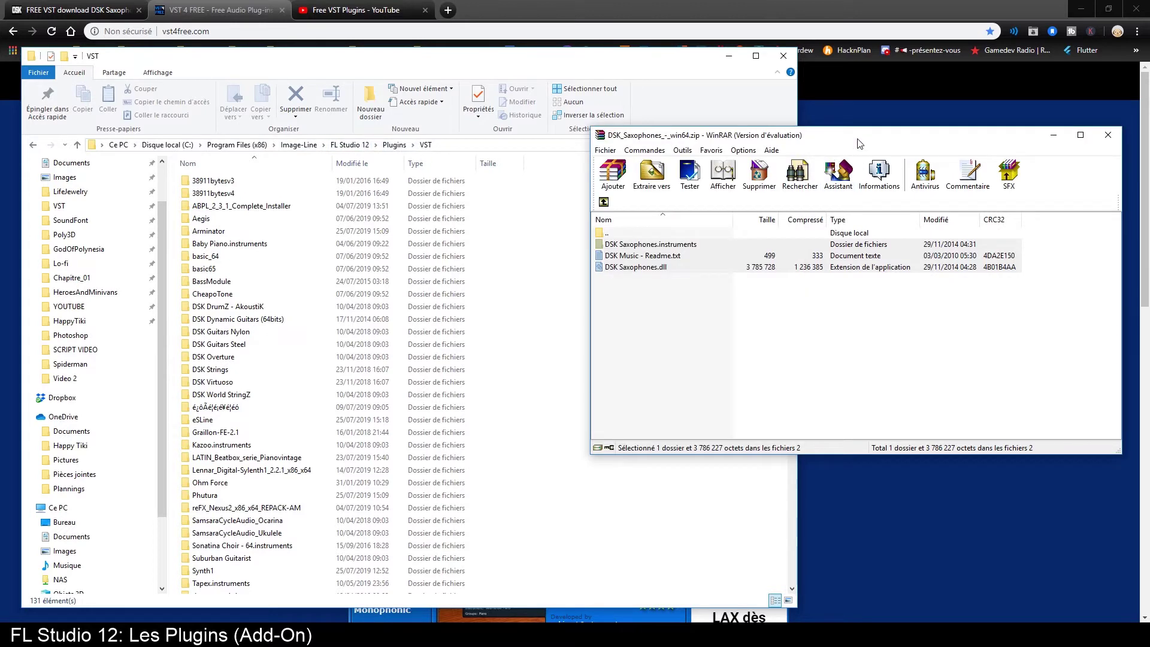
drag(695, 317, 671, 246)
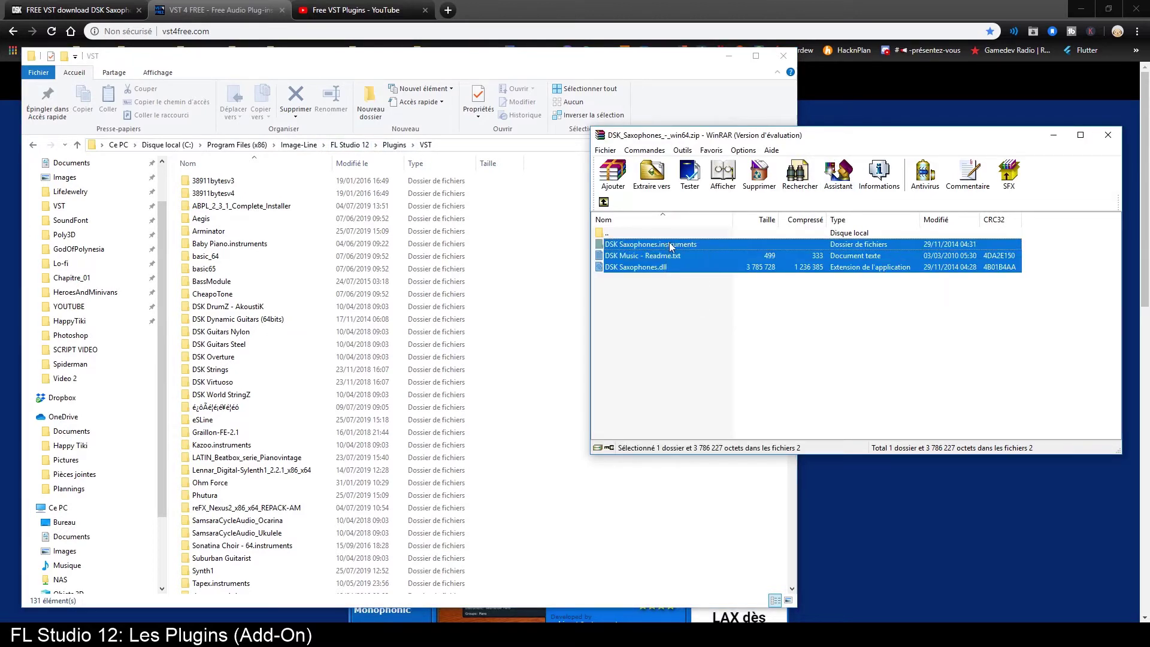
drag(581, 264, 552, 275)
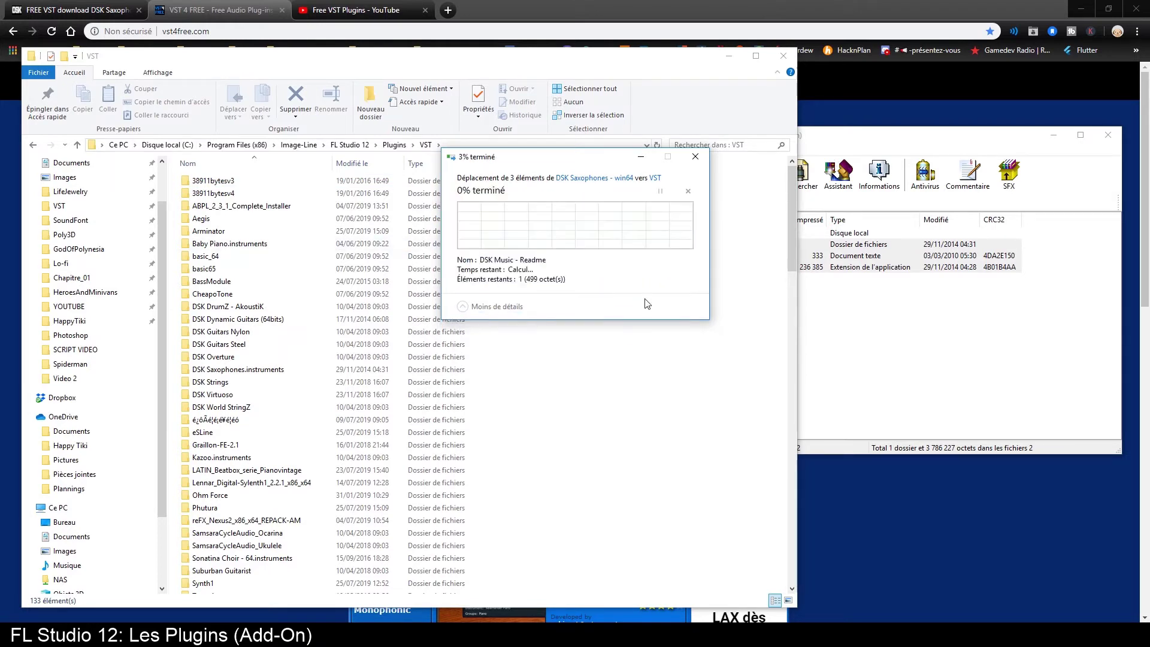
click(565, 230)
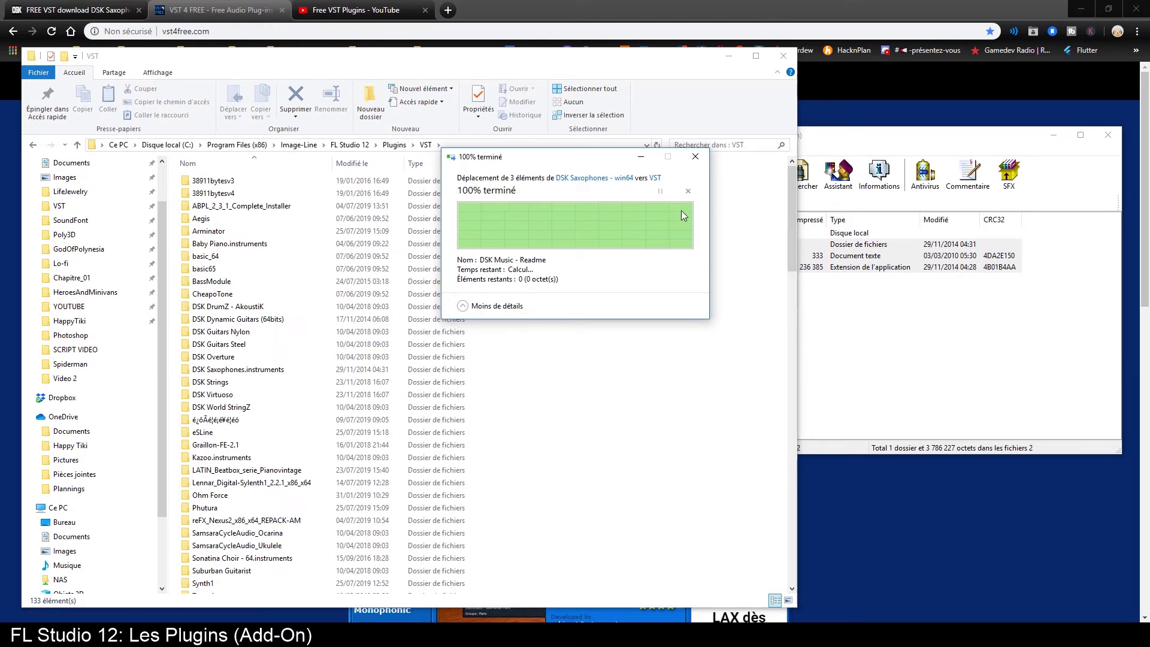
Close the DSK Saxophones archive and the VST folder window
click(977, 143)
drag(976, 144, 878, 160)
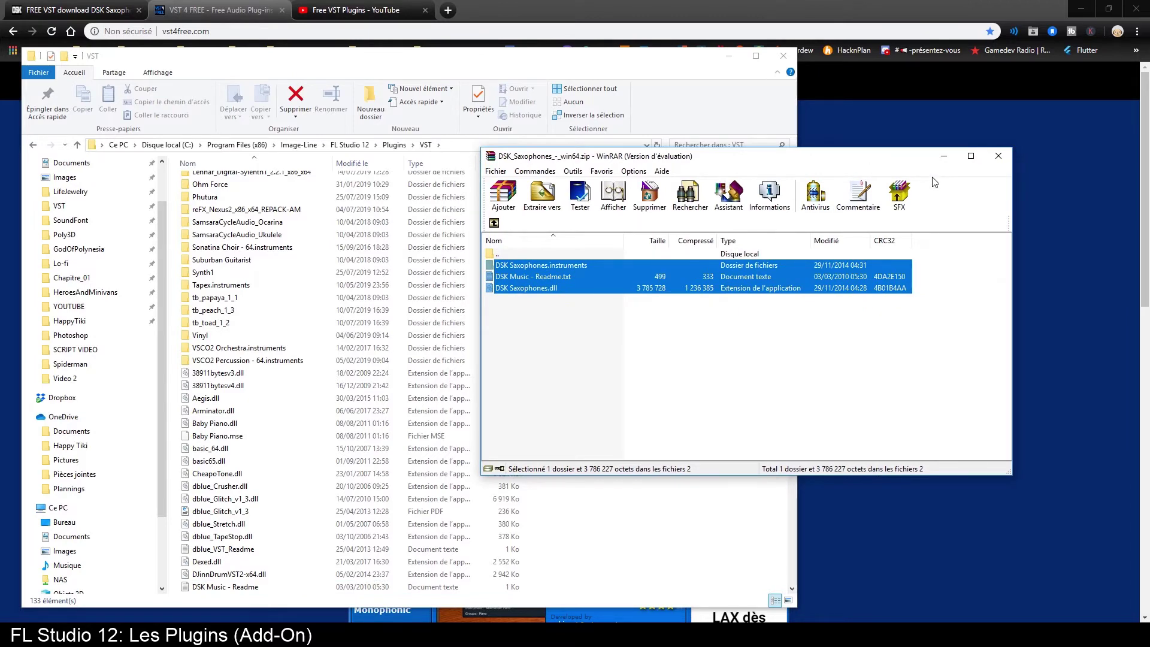
click(1000, 156)
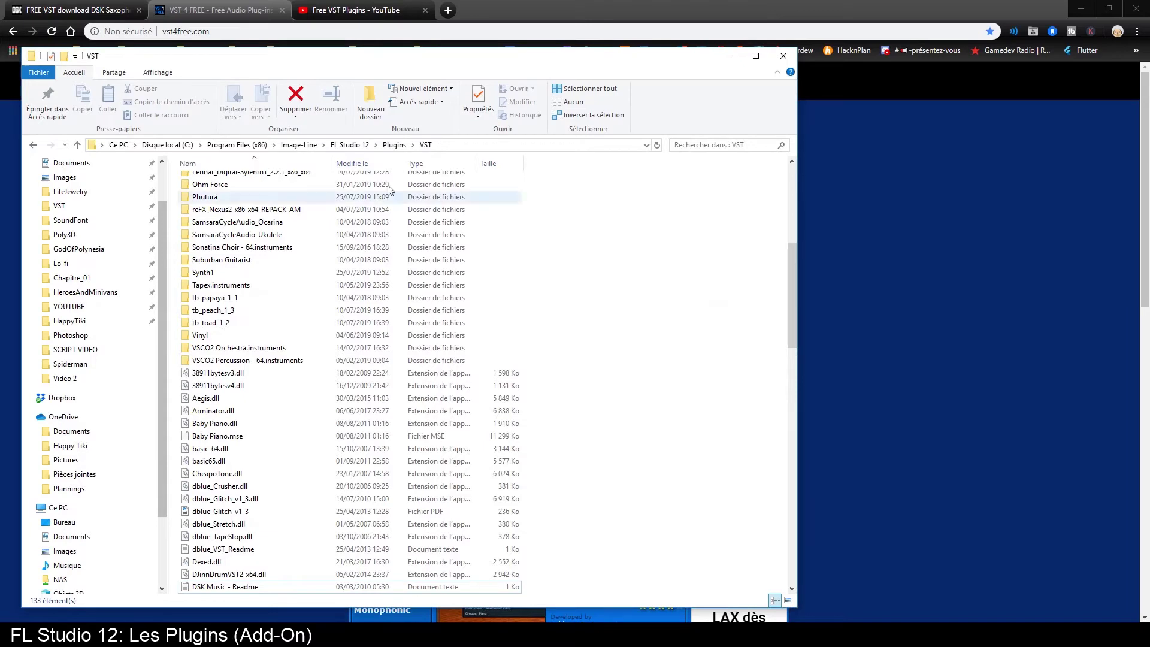
click(789, 59)
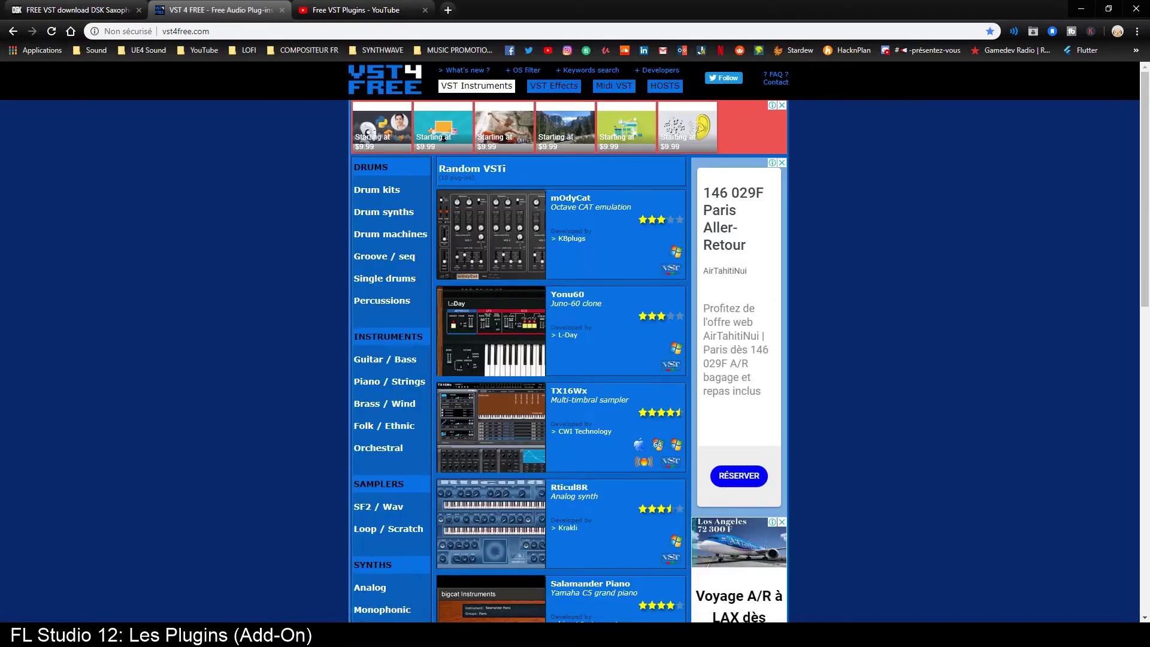
Switch to FL Studio and open the Plugin Manager, placing its window over the playlist
mouse_move(329, 635)
click(331, 590)
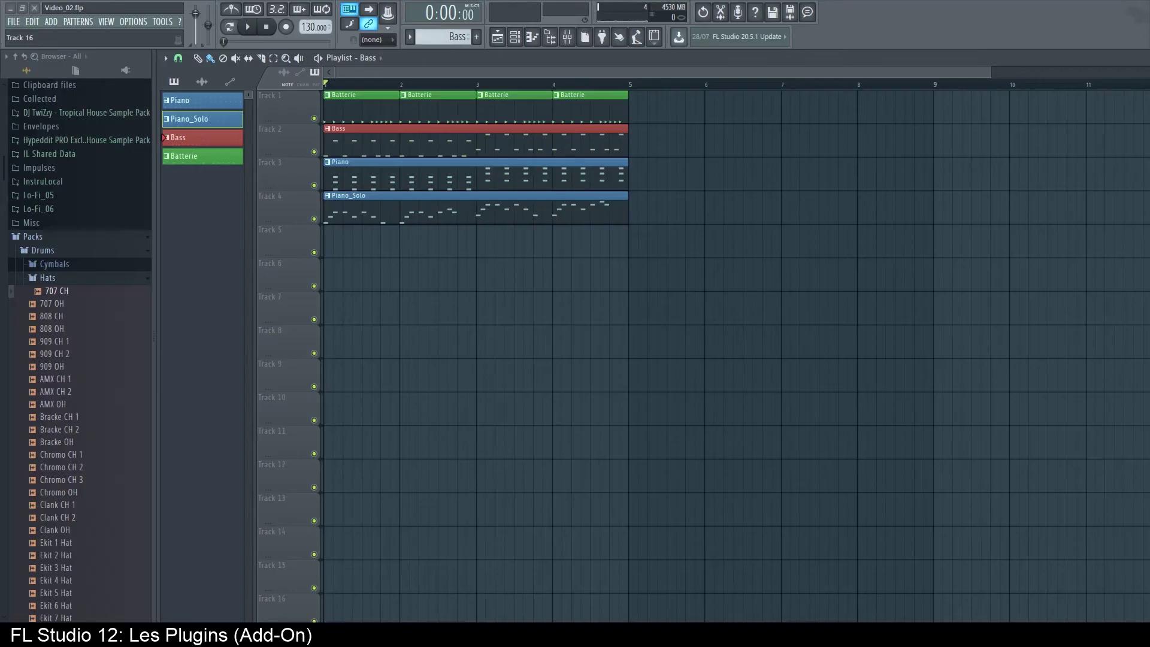
click(133, 23)
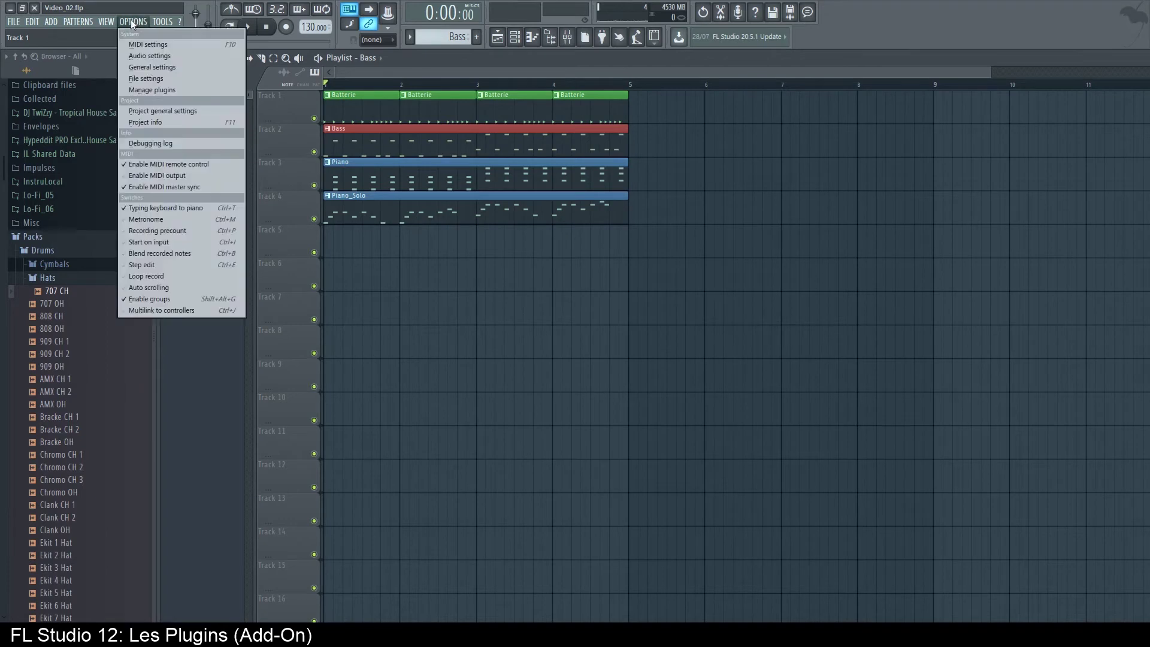
click(173, 89)
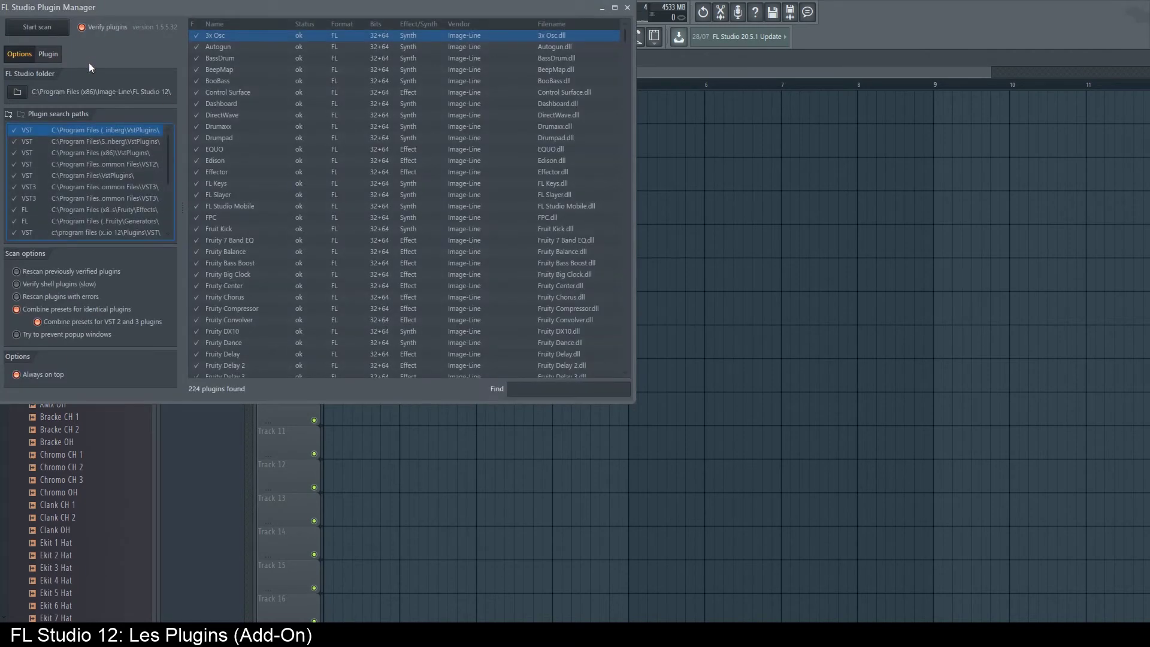
drag(149, 6, 467, 60)
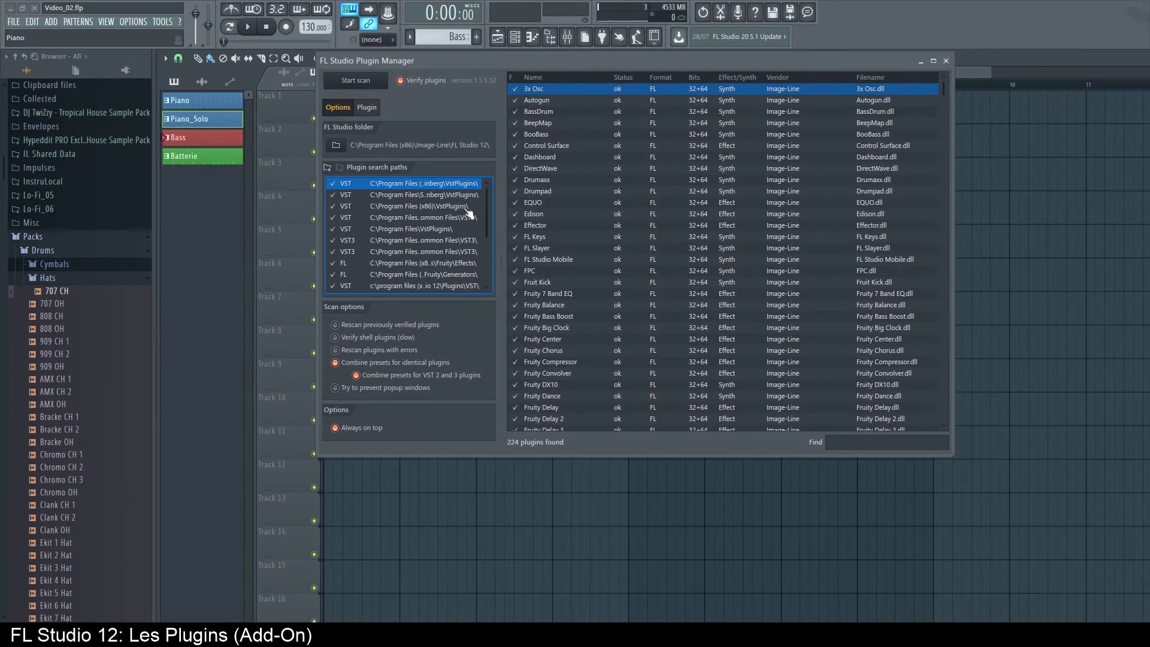
Review the plugin search paths in the Plugin Manager and start a scan for new plugins
click(448, 207)
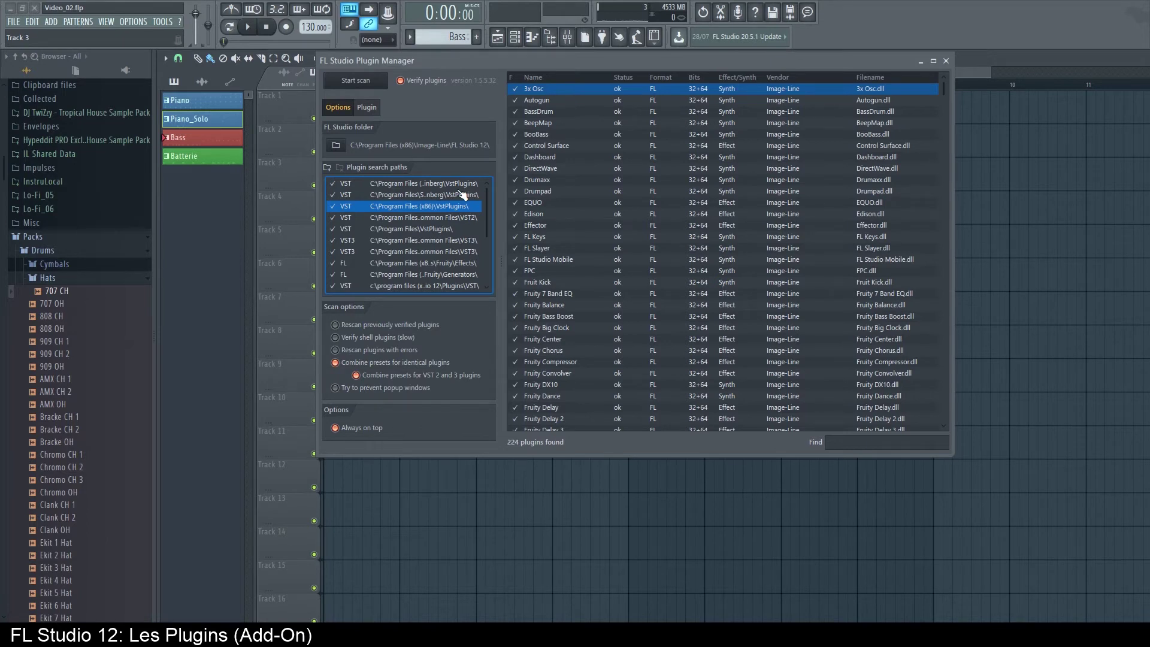
scroll(342, 191, down, 4)
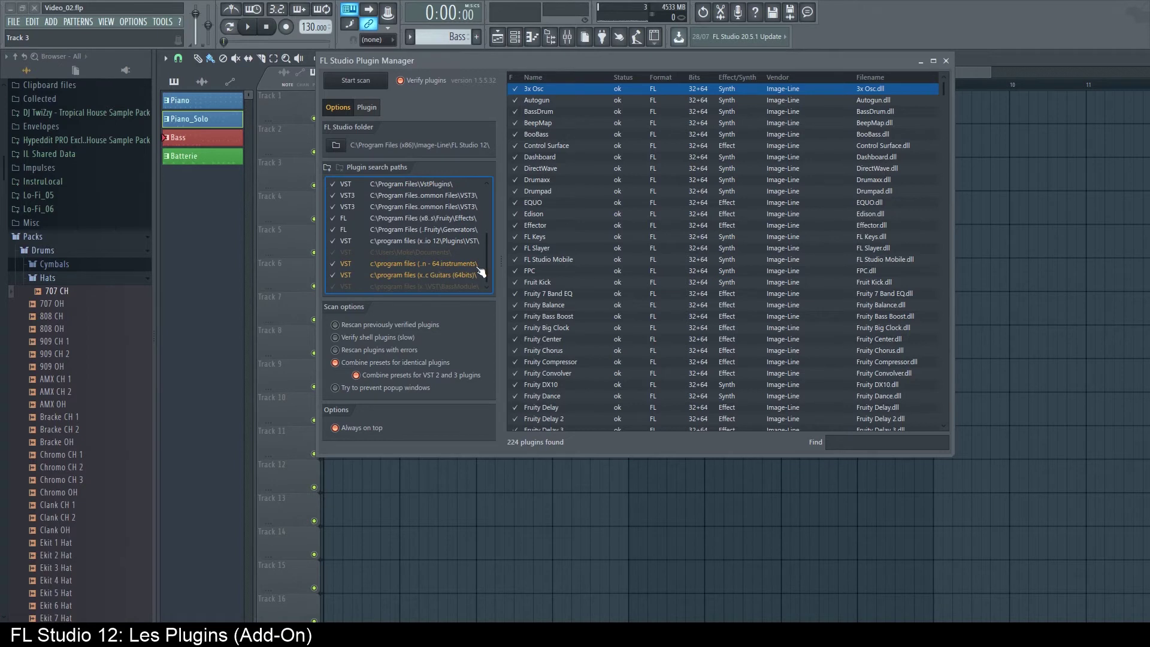
scroll(423, 253, up, 4)
scroll(426, 224, down, 4)
scroll(460, 247, up, 4)
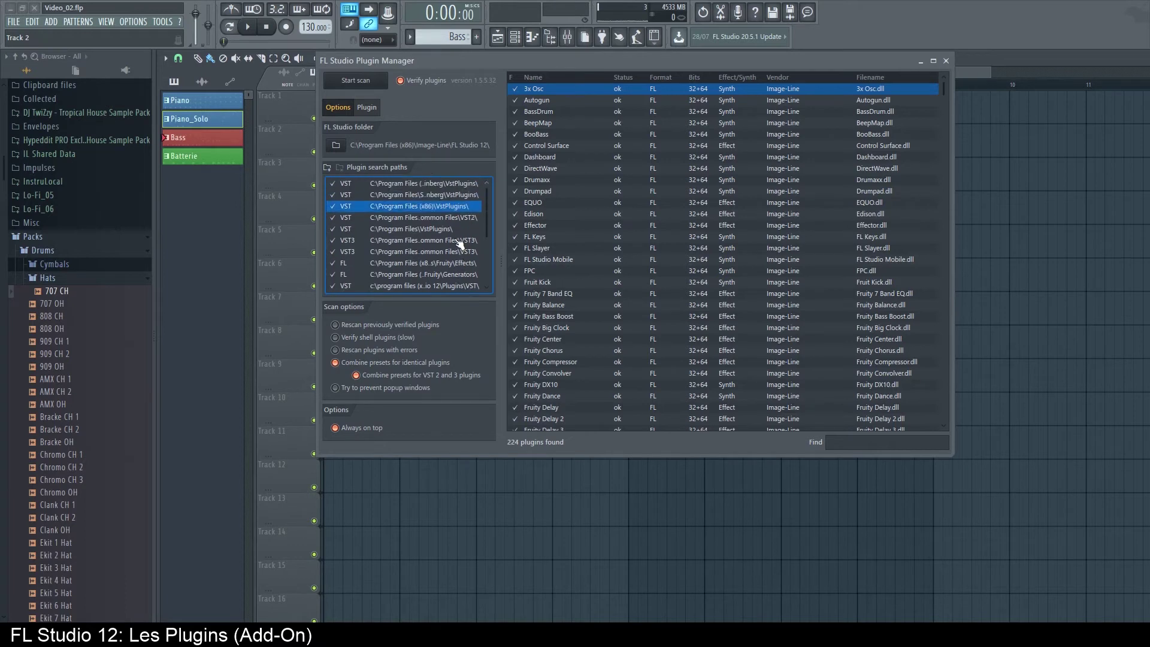
click(363, 84)
Find the 64-bit DSK Saxophones VST in the scanned plugin list and mark it as a favorite
scroll(592, 228, down, 20)
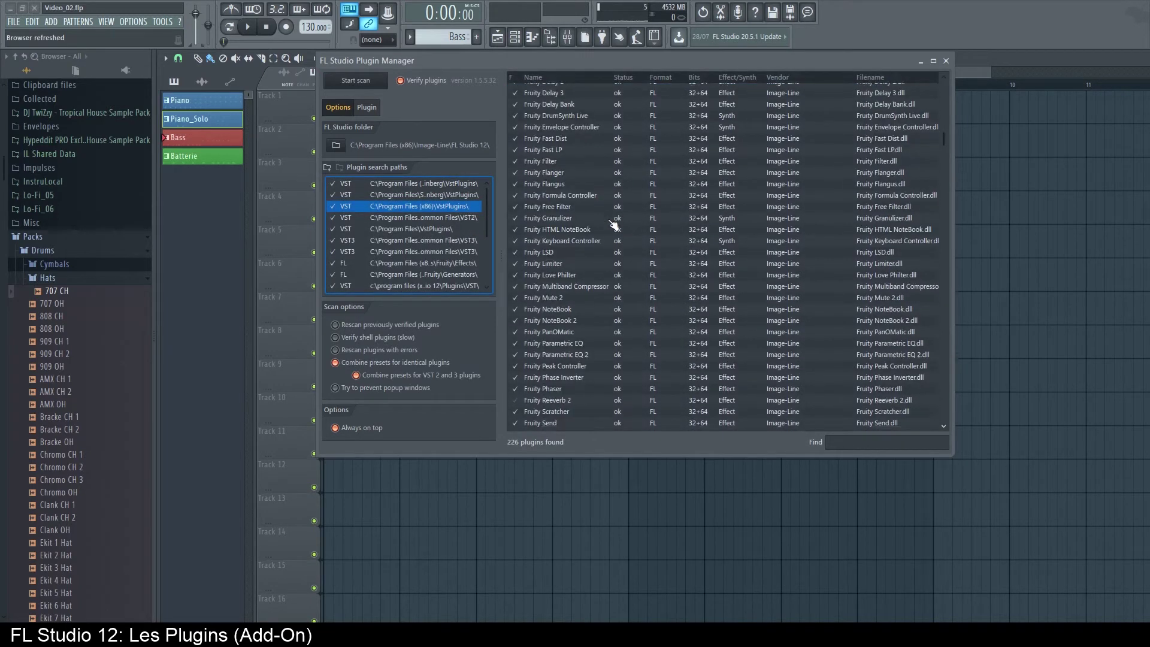
scroll(620, 227, down, 5)
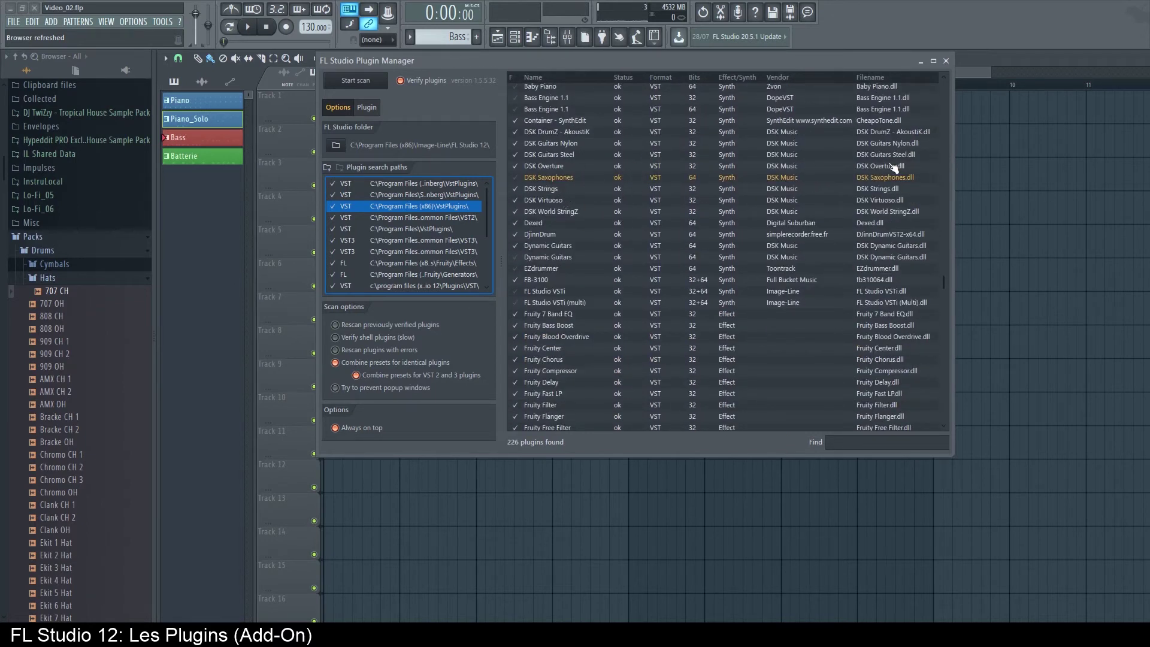
scroll(719, 288, down, 20)
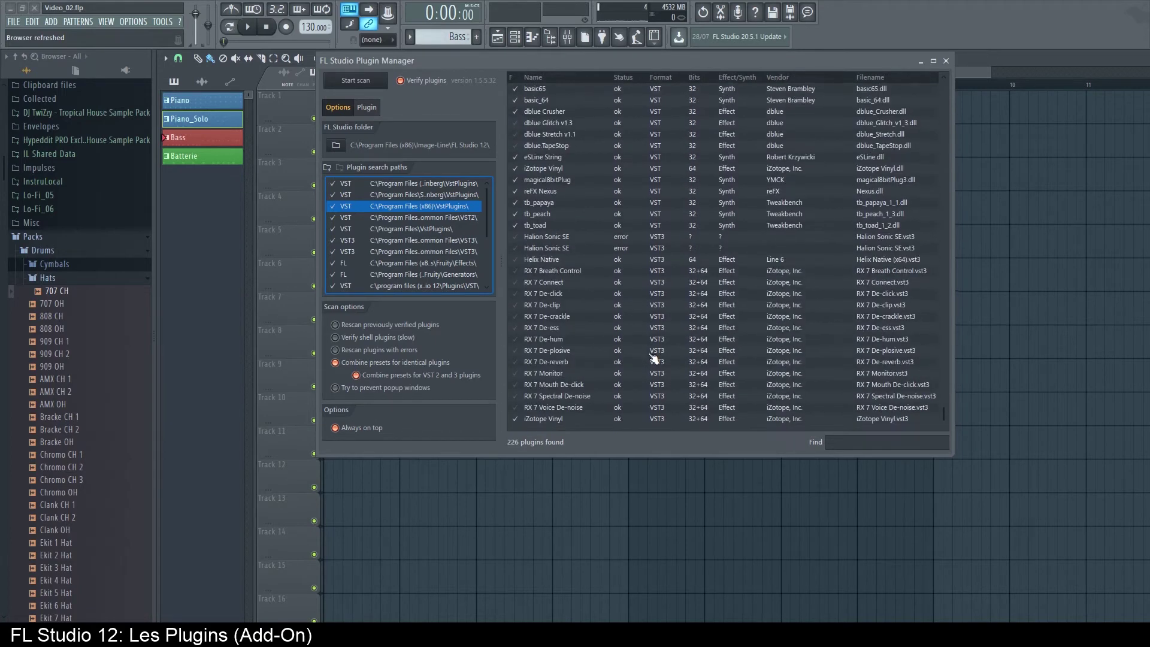
scroll(654, 358, up, 15)
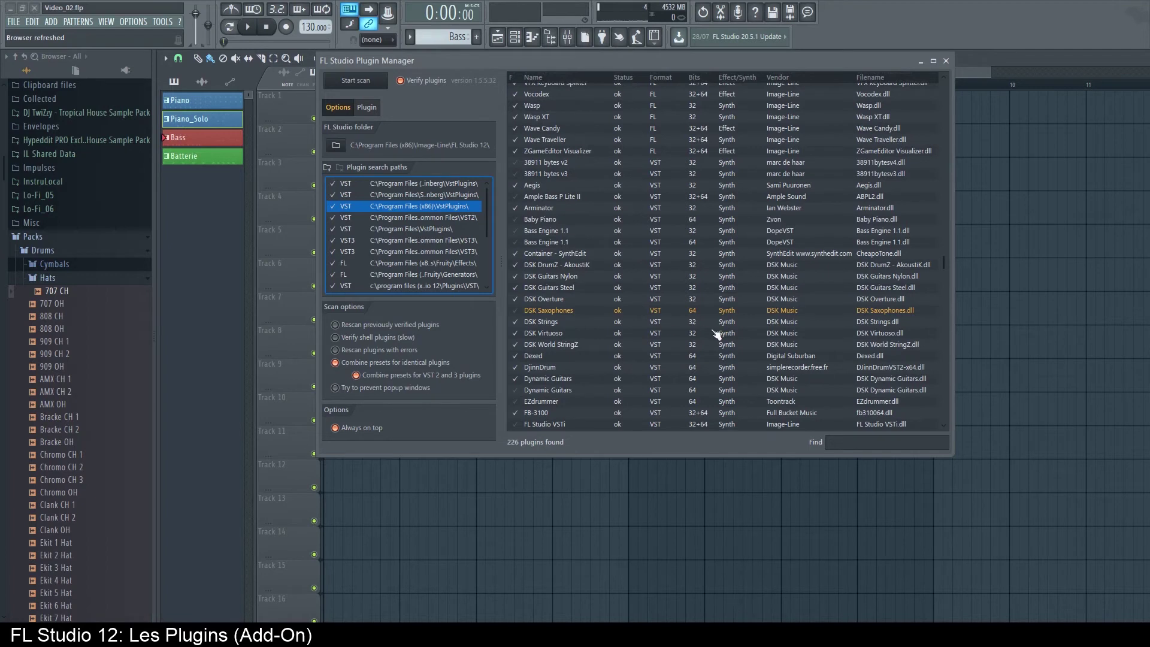
click(519, 314)
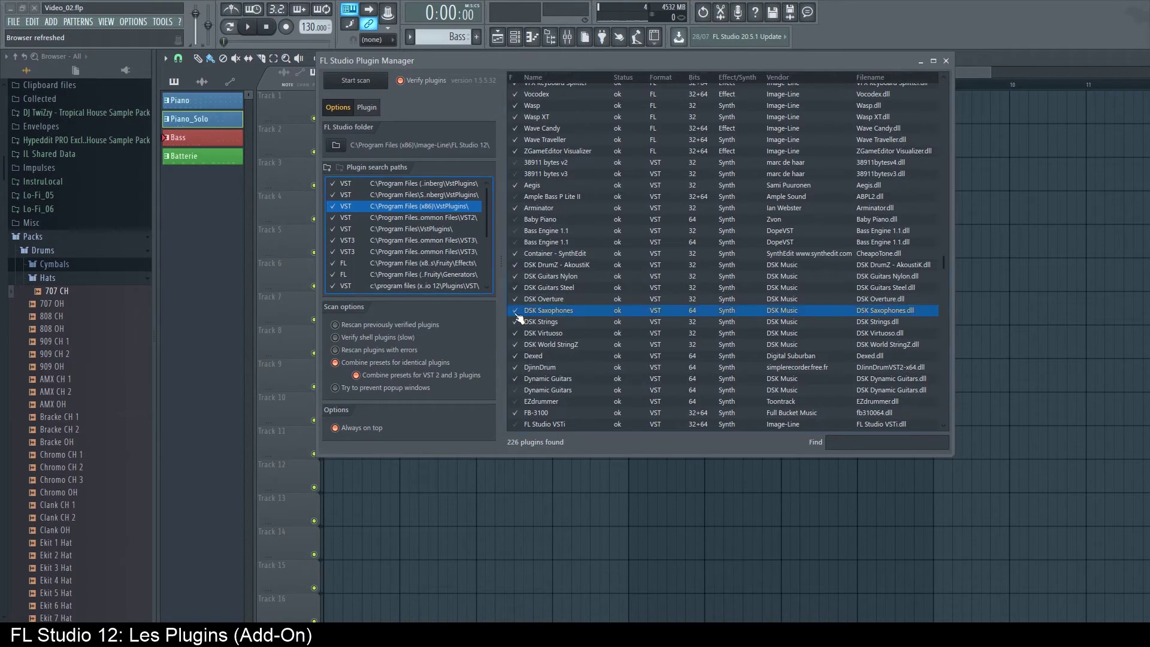
click(561, 345)
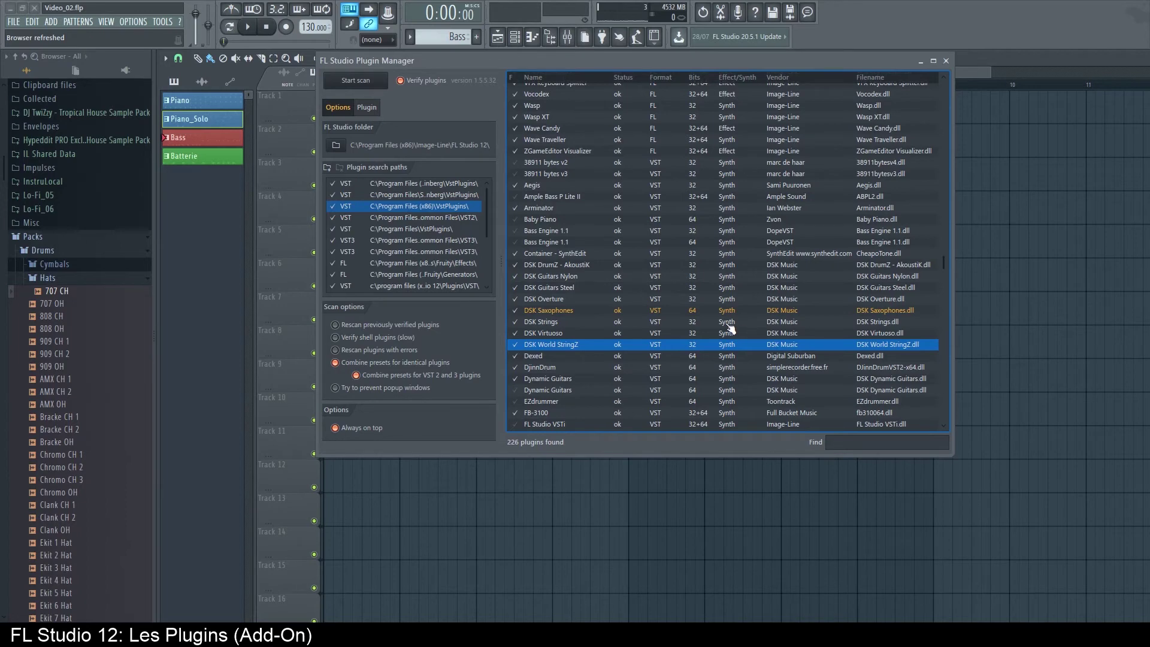
Look over the remaining scanned plugins and close the Plugin Manager
scroll(733, 292, down, 8)
scroll(734, 300, up, 8)
scroll(733, 305, down, 8)
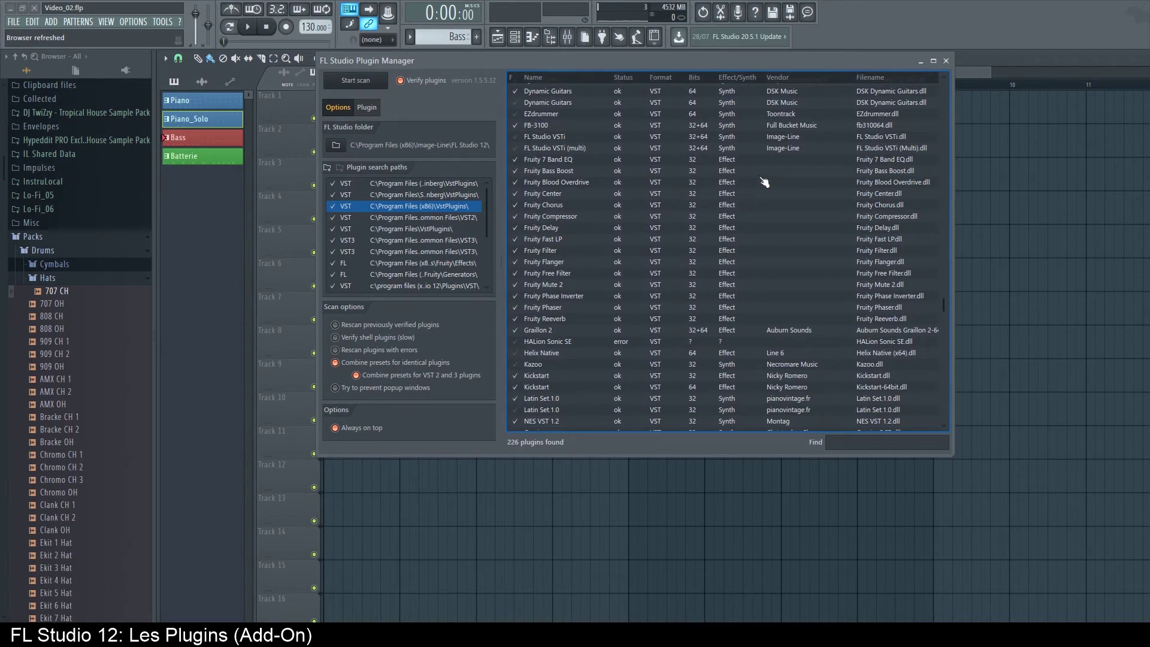
drag(893, 58, 917, 135)
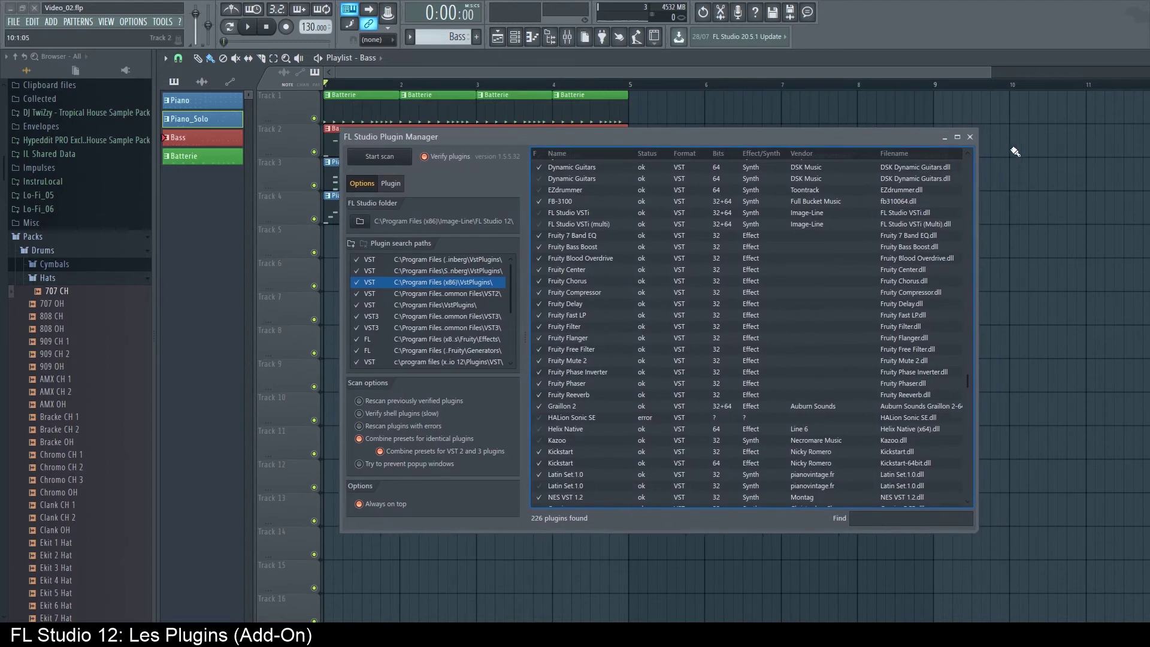
click(970, 137)
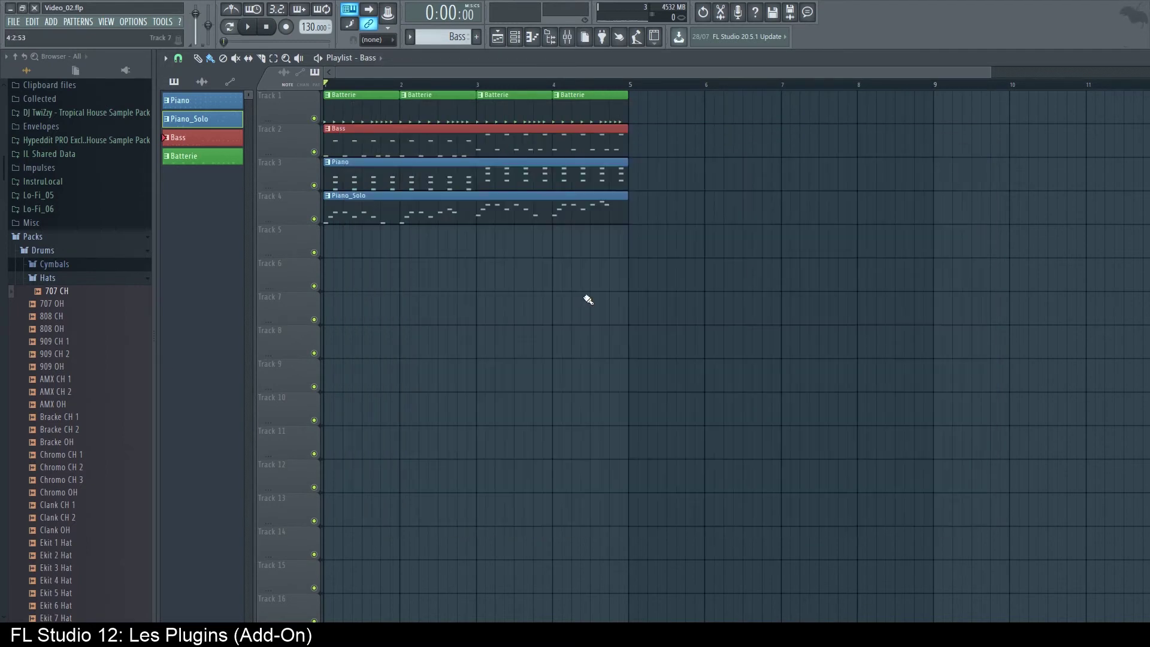
Check the Channel rack, hide it again and play the start of the song arrangement
click(516, 42)
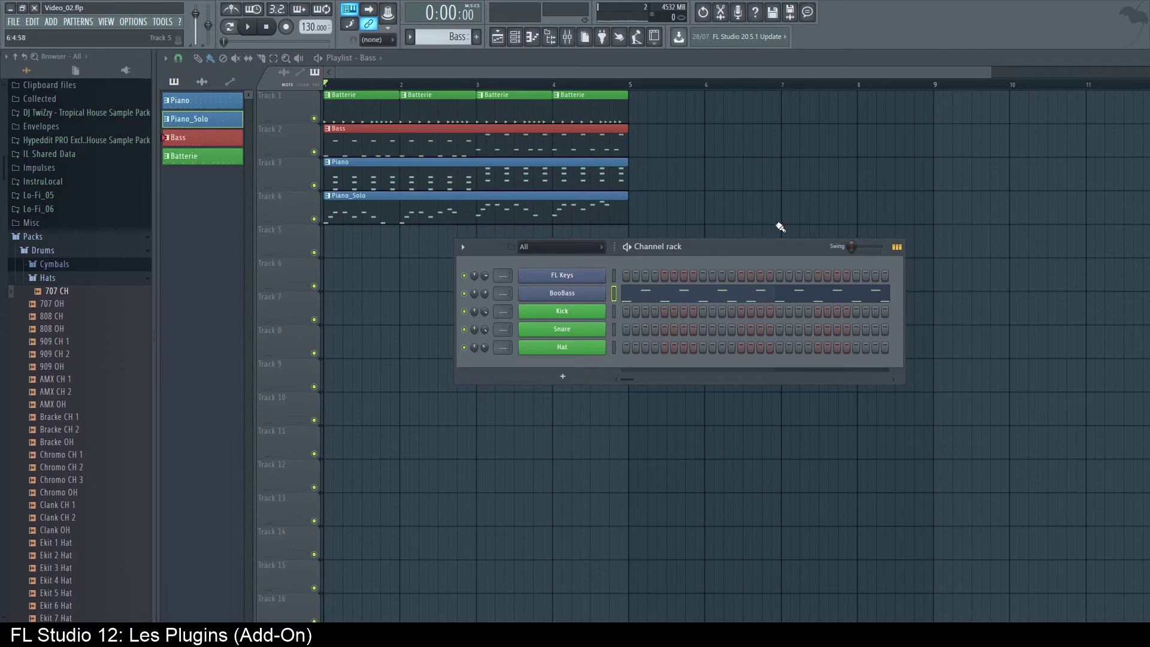
drag(755, 246, 843, 294)
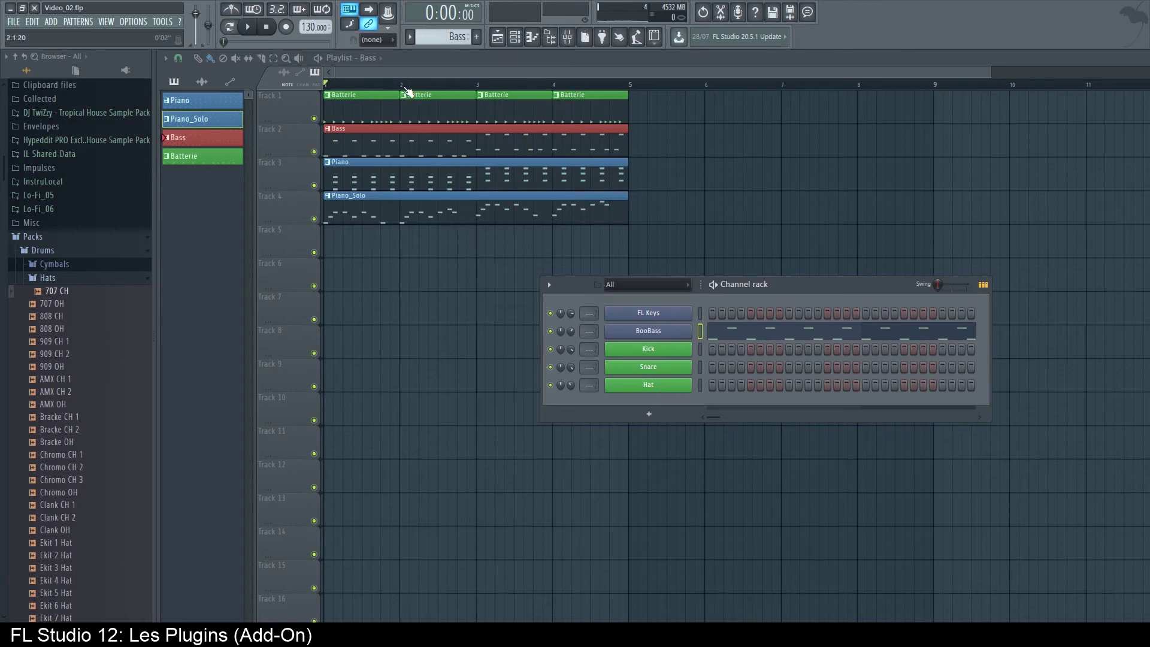
key(F6)
key(space)
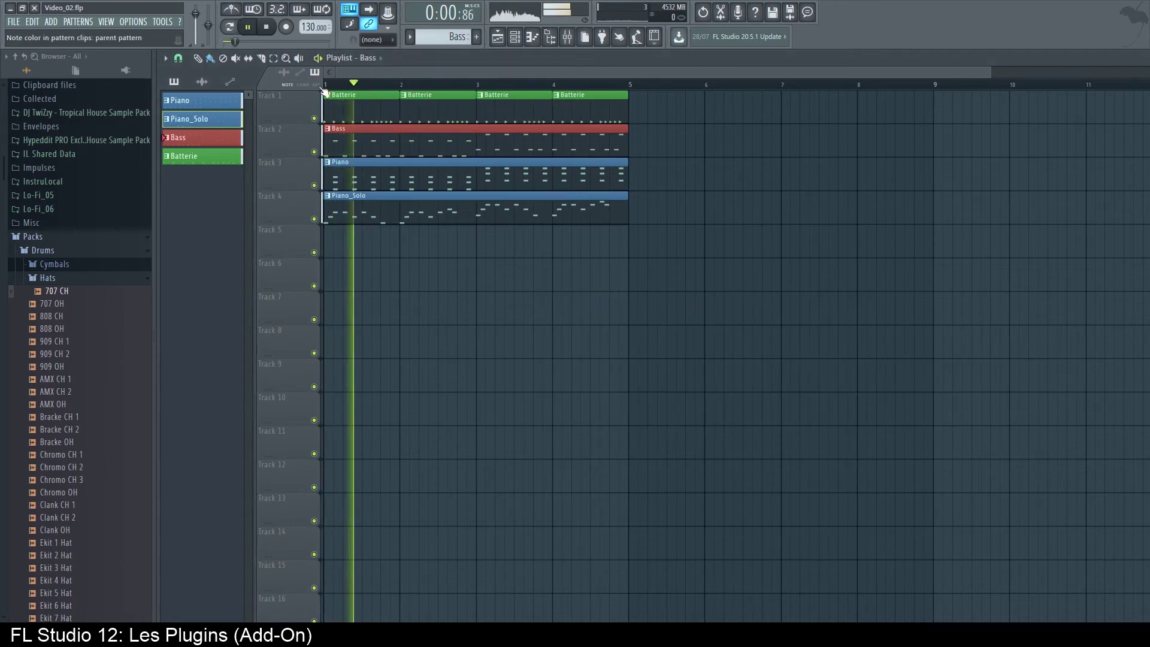
key(space)
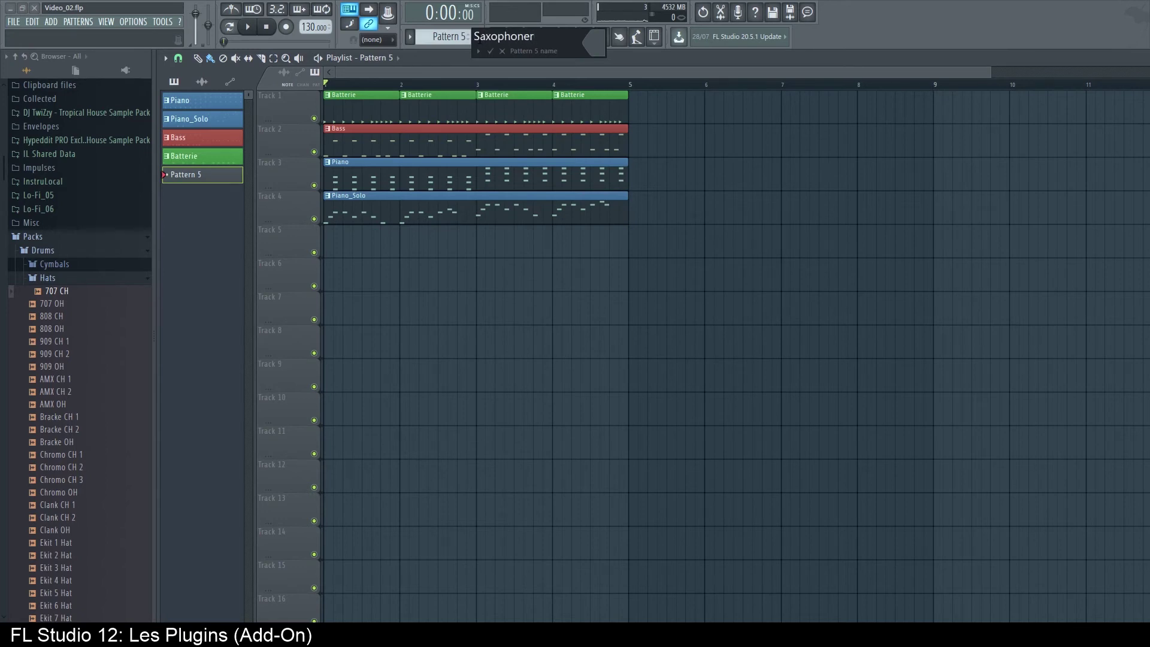
Confirm the new fifth pattern and correct its name to Saxophone
key(Return)
click(448, 37)
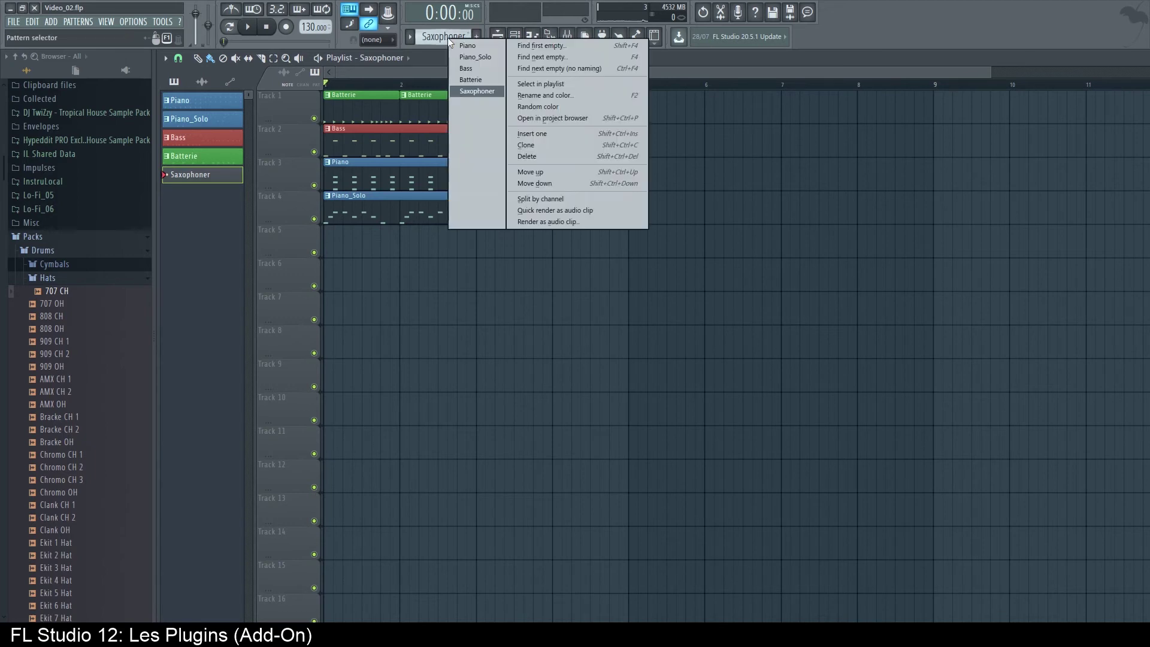
click(599, 95)
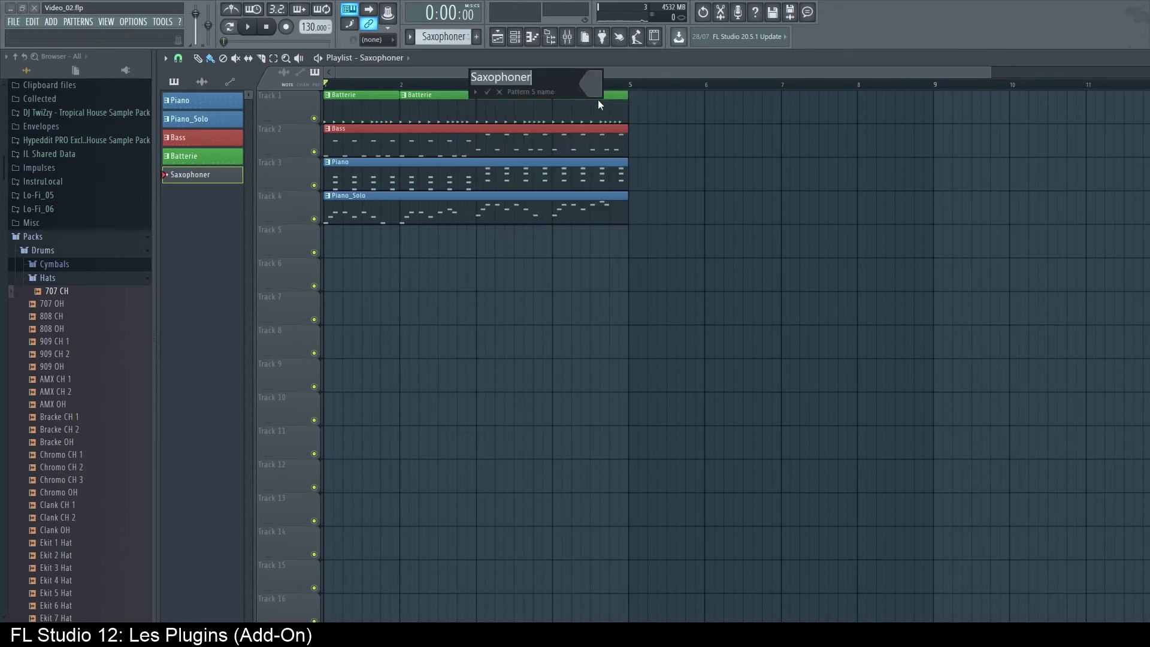
key(End)
key(BackSpace)
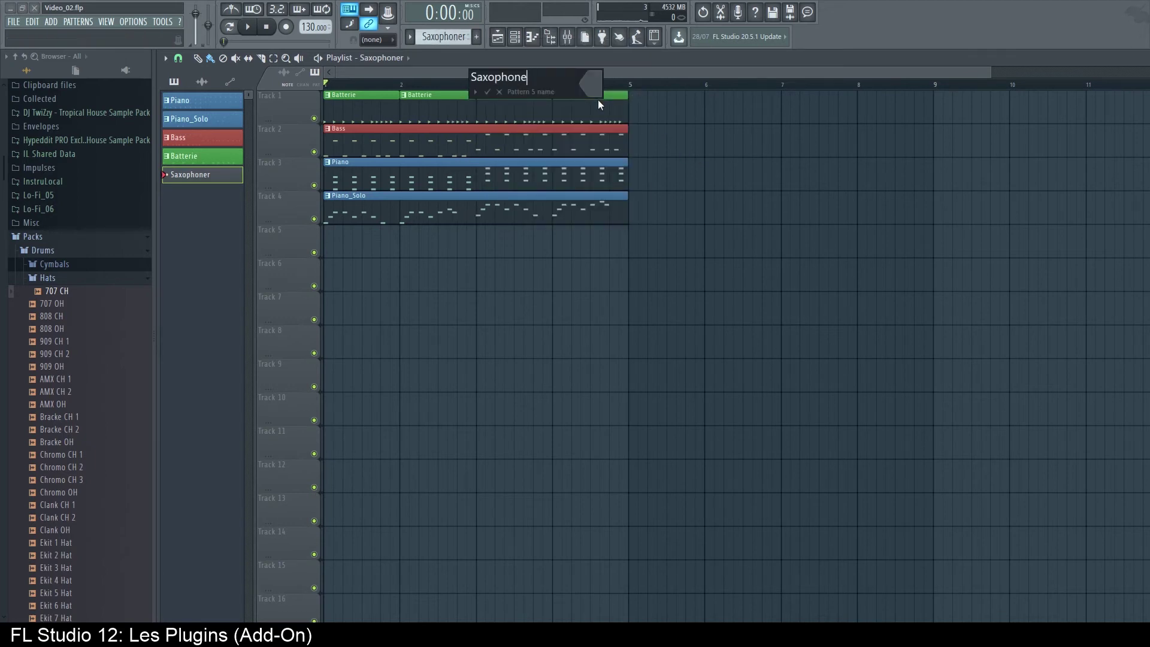
key(Return)
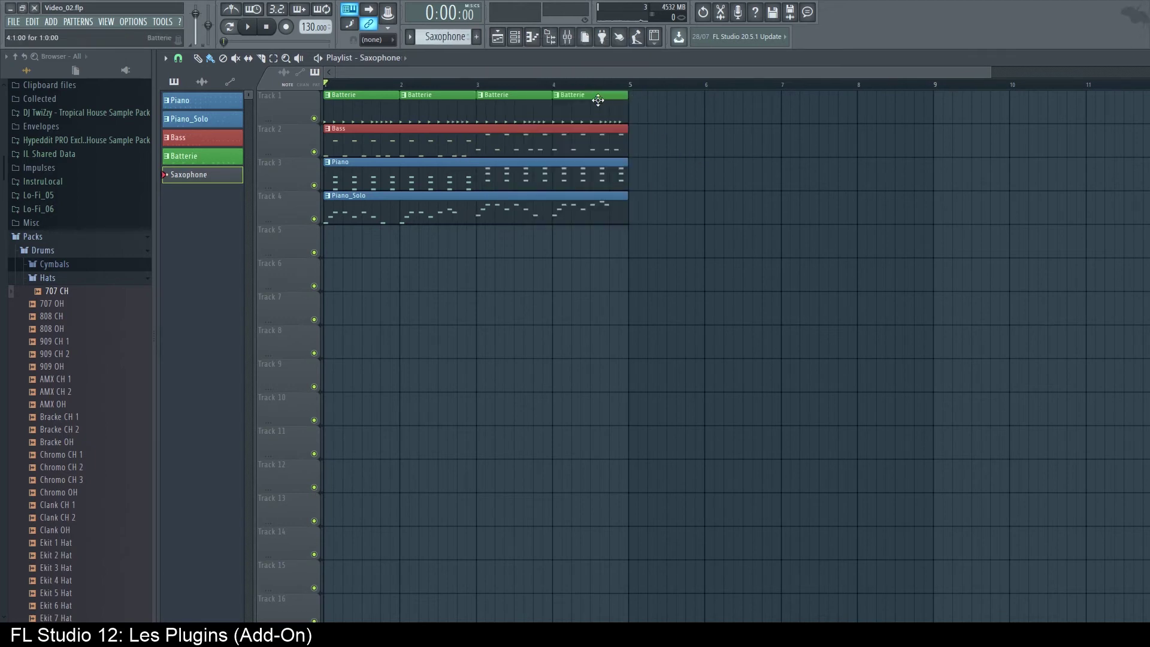
Recolor the Saxophone pattern yellow and keep its name
click(447, 38)
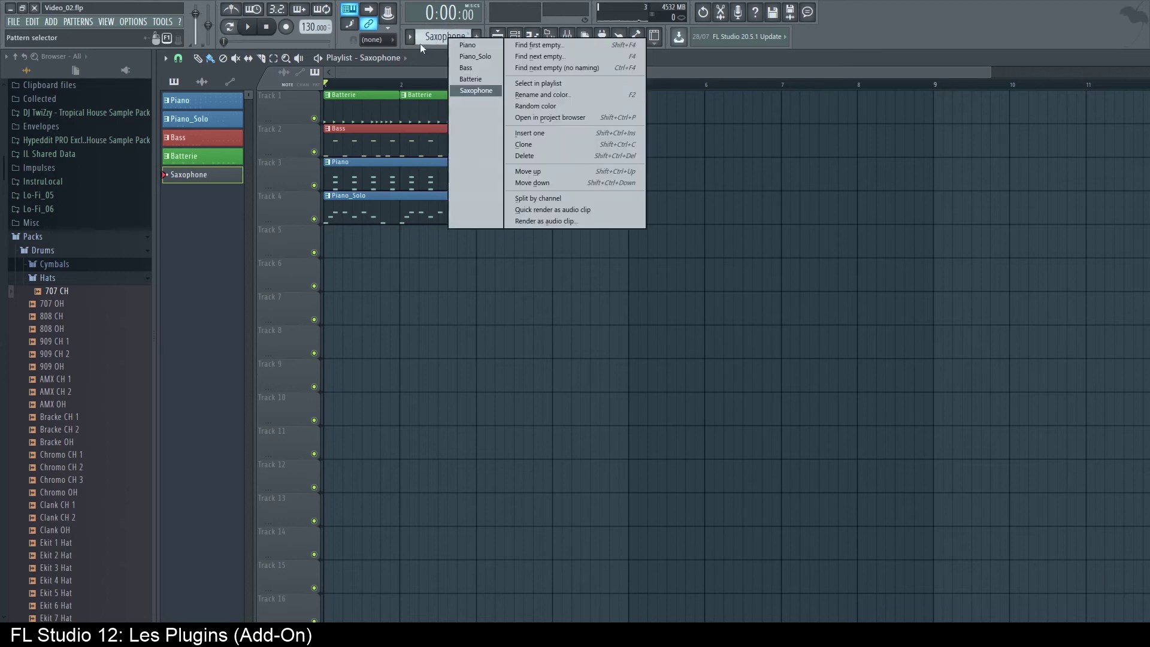
click(588, 91)
click(583, 81)
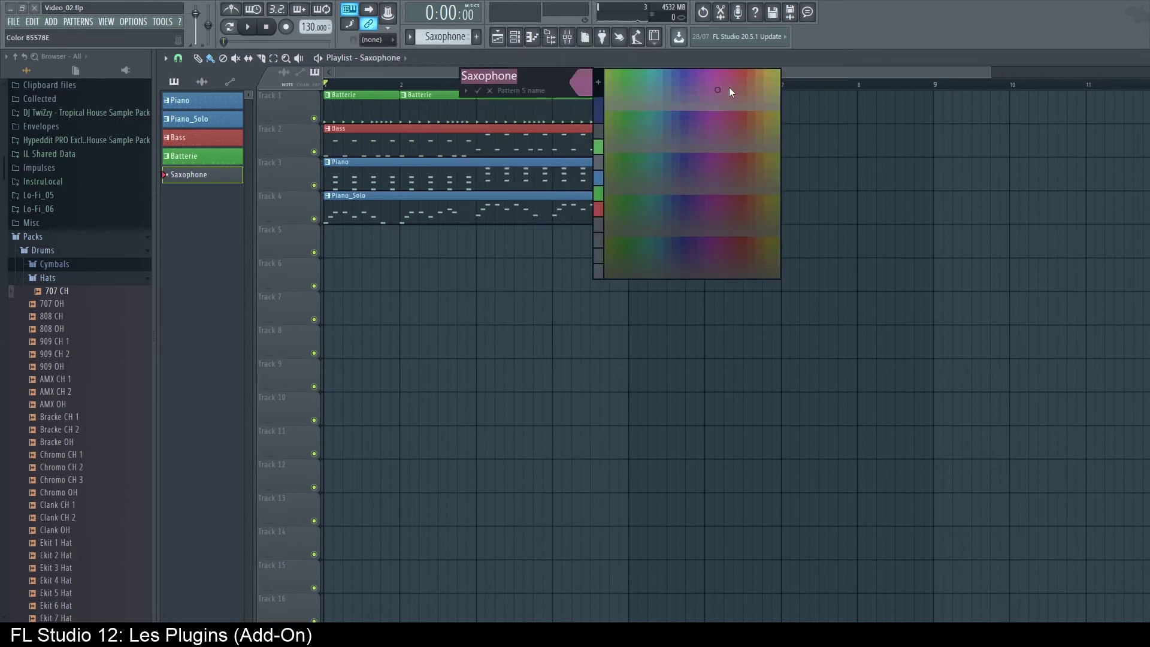
click(769, 77)
click(478, 91)
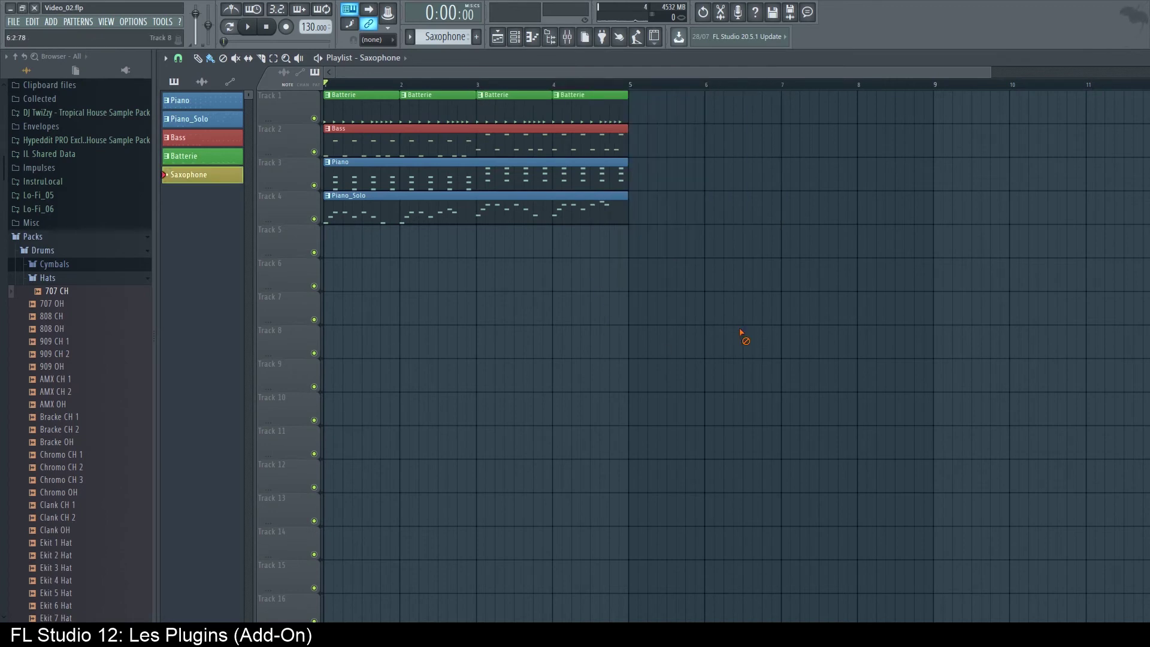
Show the Channel rack, add DSK Saxophones [64bit] as a new channel and move its window below the Piano_Solo clip's title
click(515, 37)
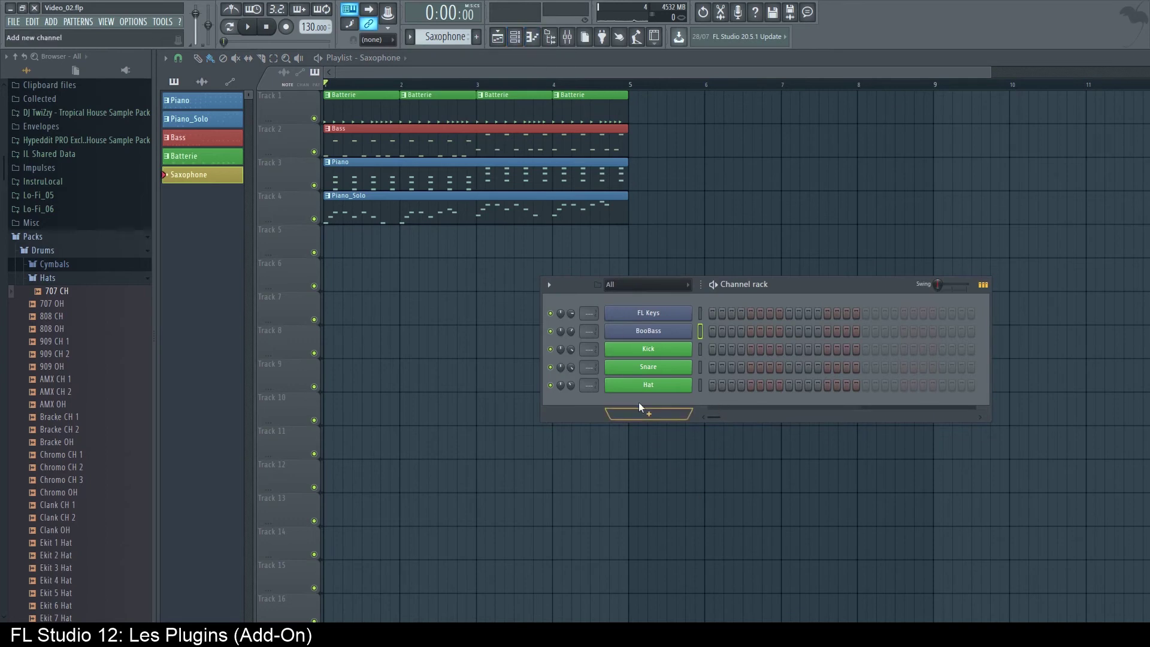
click(57, 24)
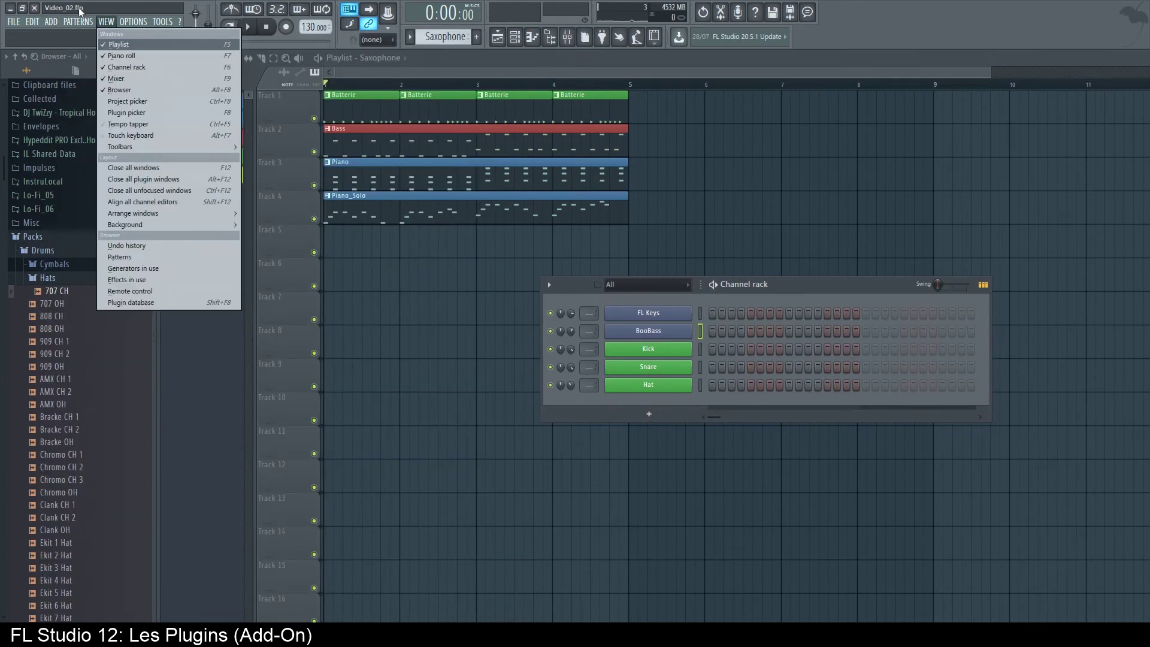
mouse_move(45, 22)
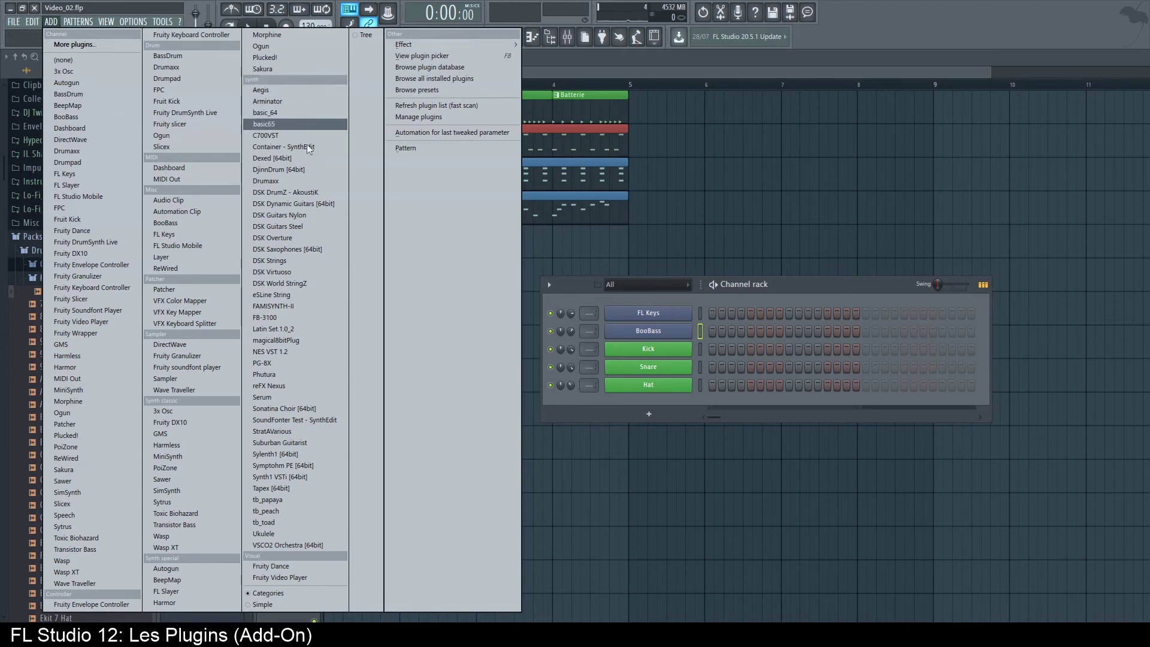
click(291, 251)
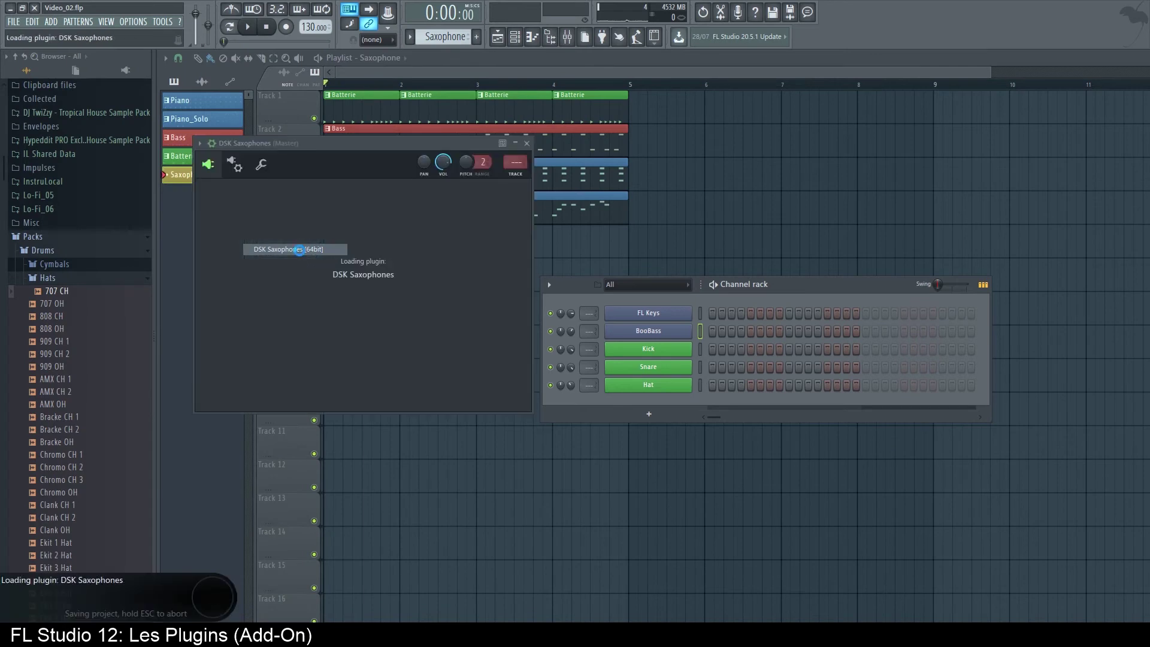
drag(378, 143, 357, 217)
Play a few test notes with the Soprano Sax instrument
key(z)
key(x)
key(c)
key(v)
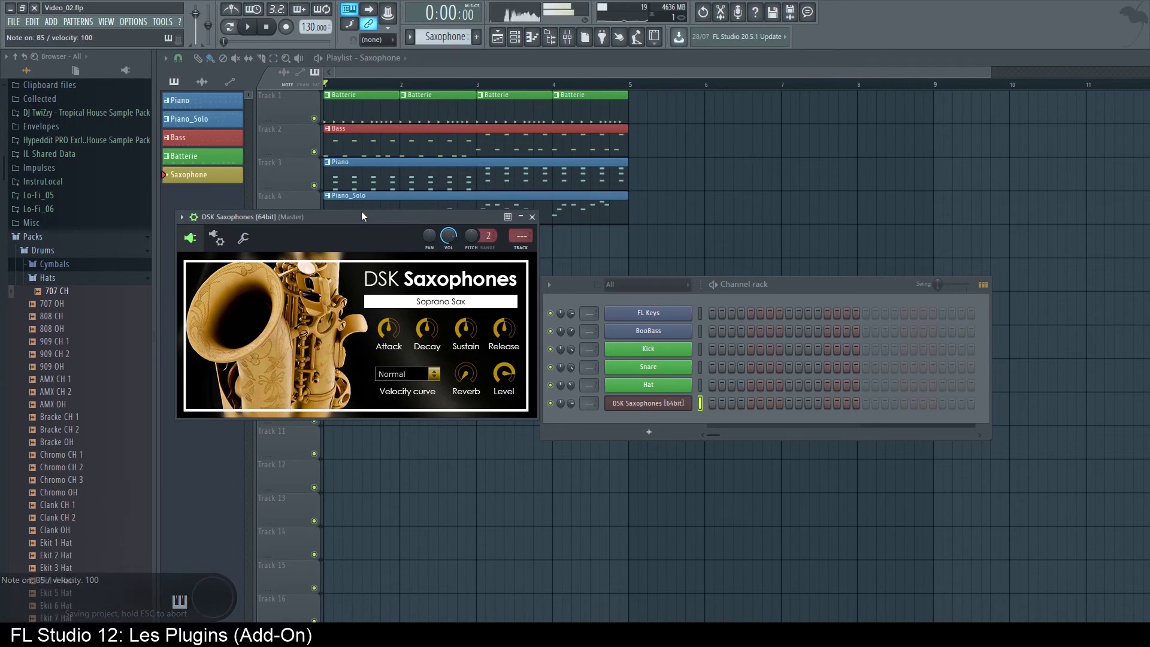
key(z)
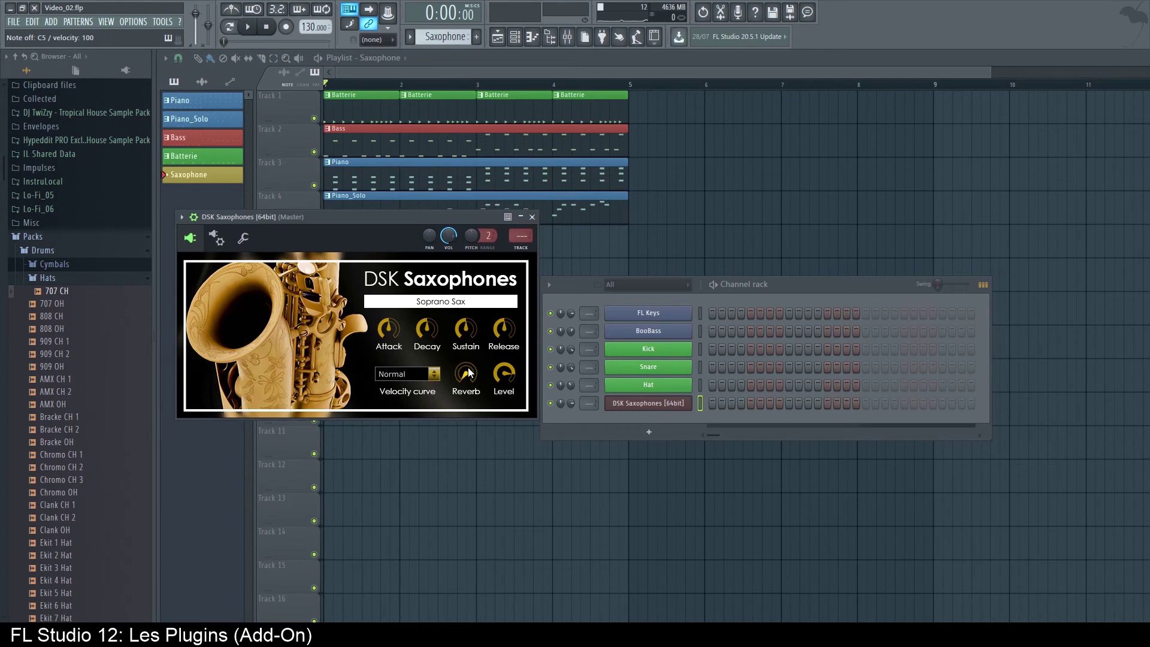
Switch the DSK Saxophones instrument to Tenor Sax and play a few test notes
click(466, 303)
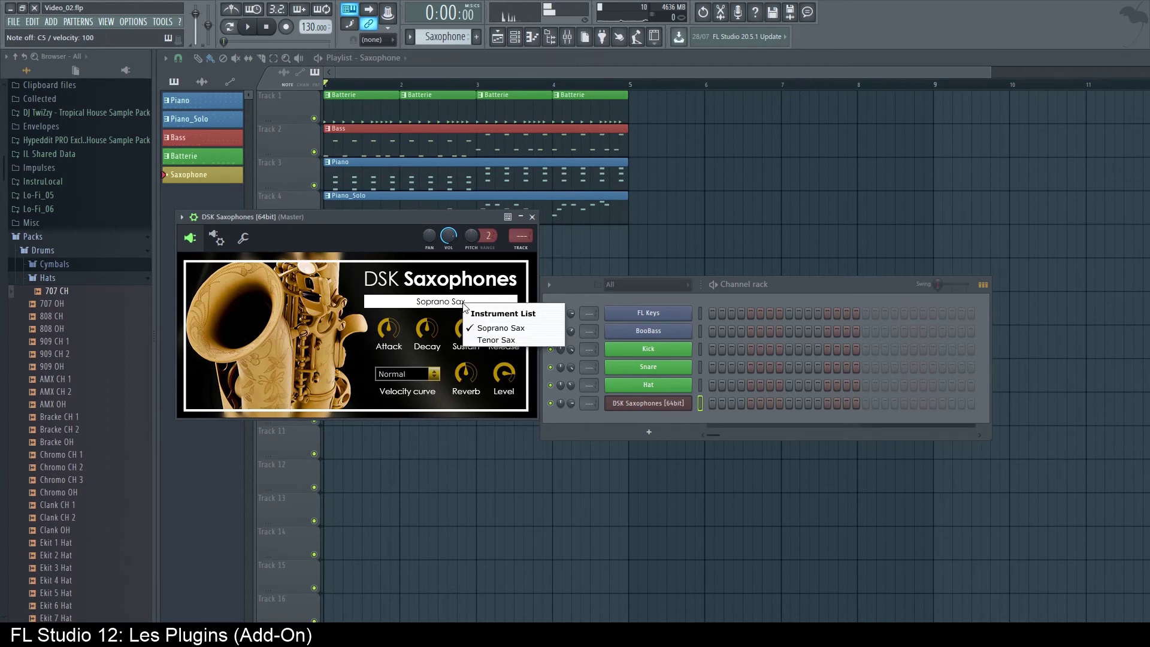
click(473, 339)
key(c)
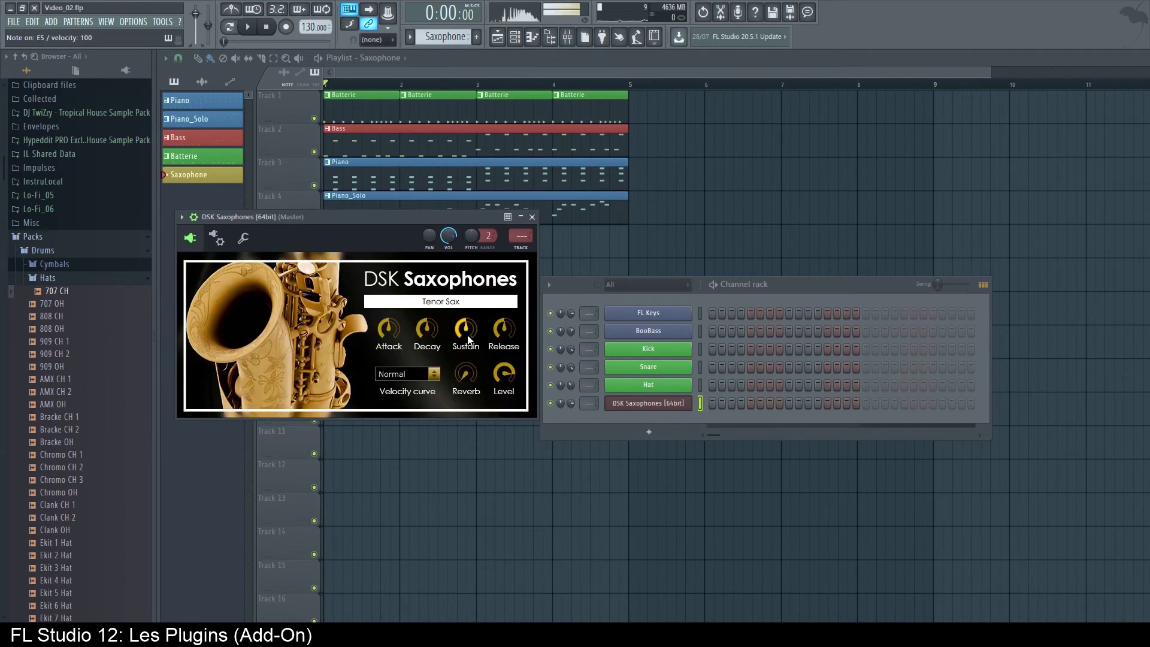
key(v)
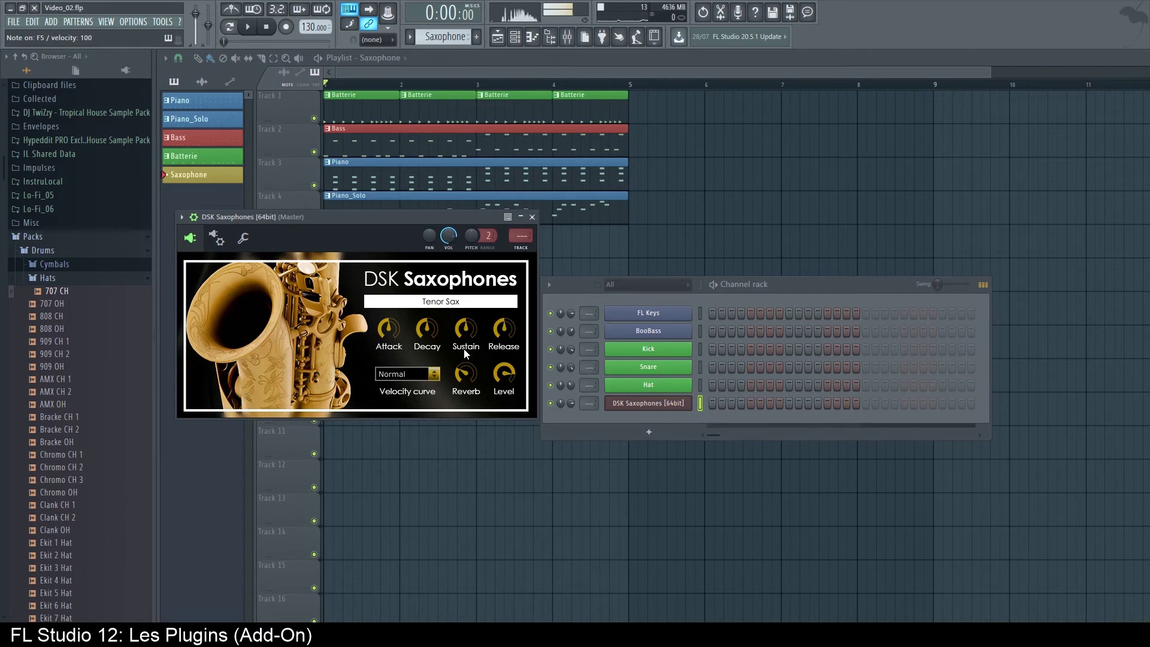
key(b)
key(q)
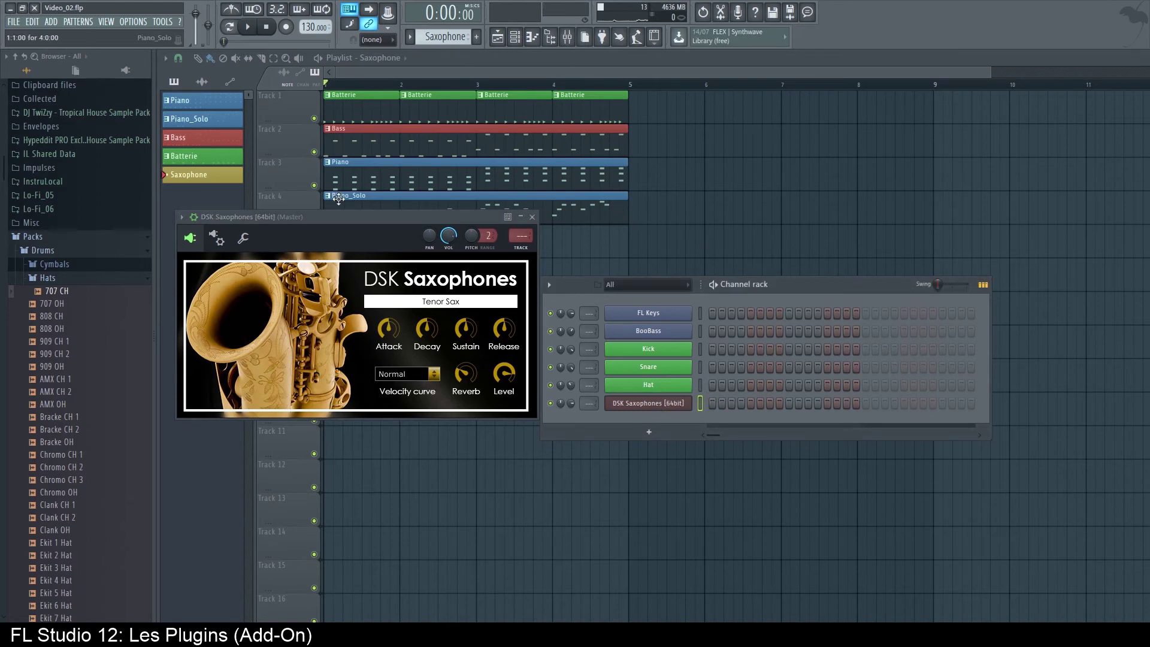
Open the Piano_Solo pattern's notes in the Piano roll, select all of them and copy them
drag(346, 217, 348, 262)
double_click(364, 215)
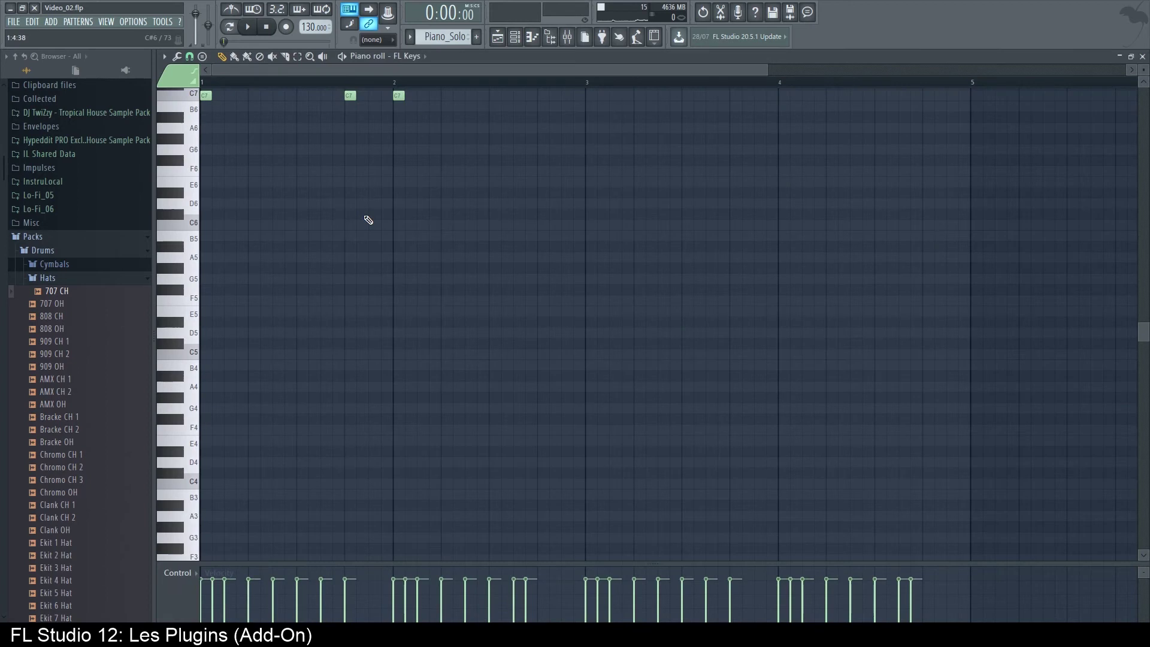
scroll(437, 261, down, 2)
scroll(413, 265, up, 4)
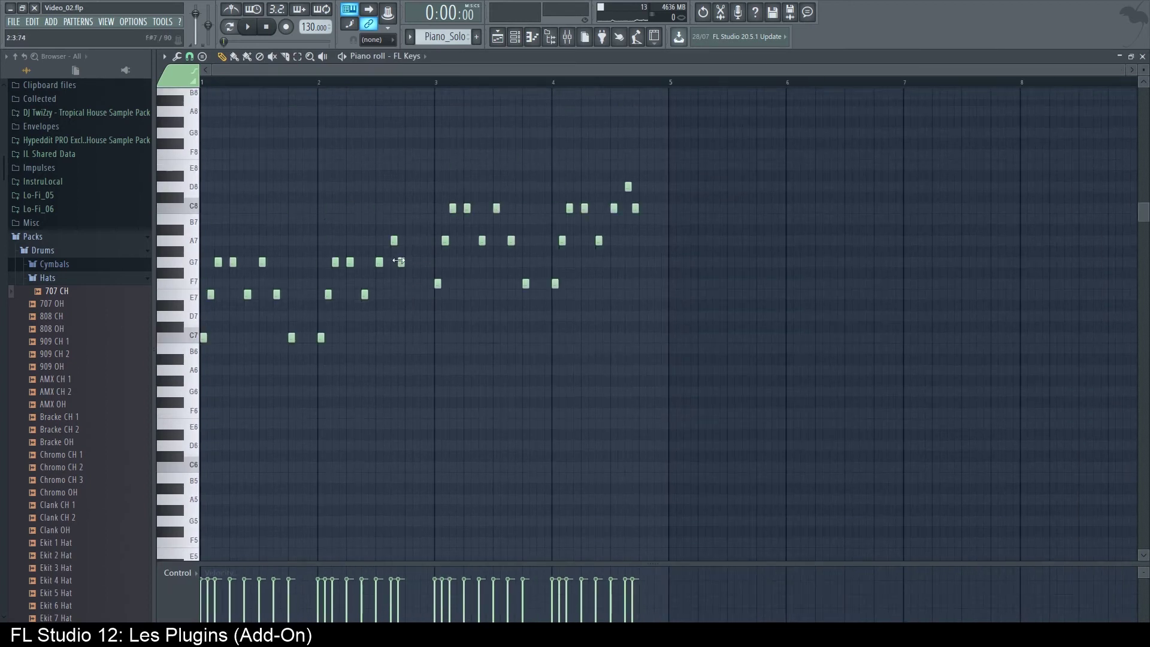
key(ctrl+a)
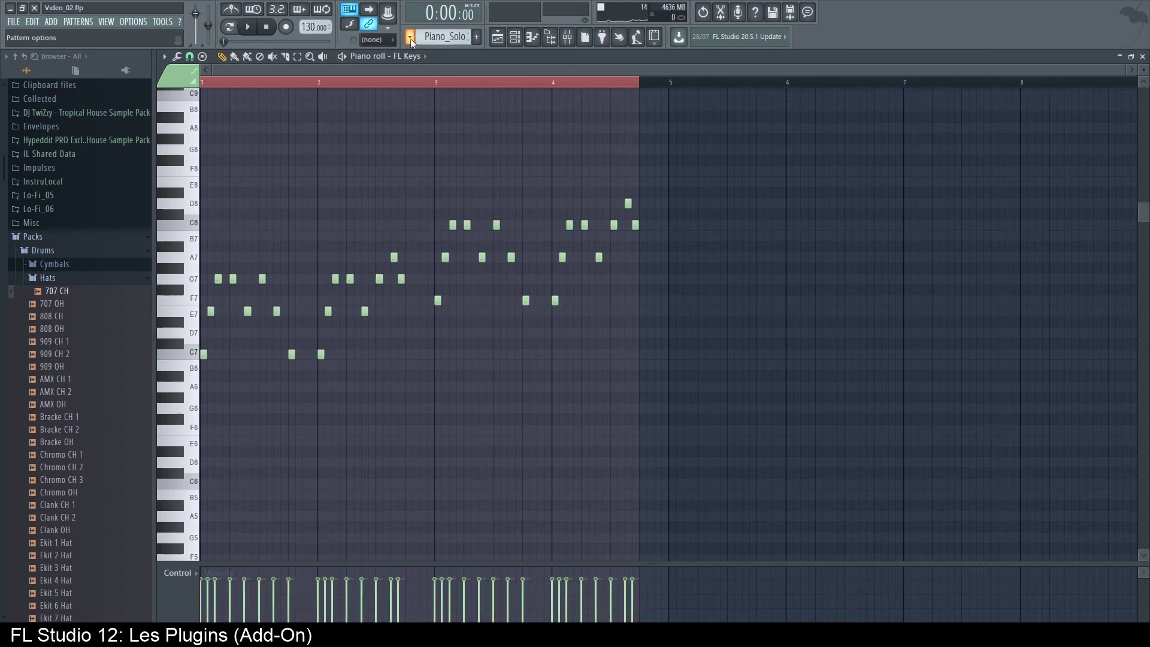
Paste the copied notes into the DSK Saxophones Piano roll of the Saxophone pattern
click(410, 36)
click(430, 99)
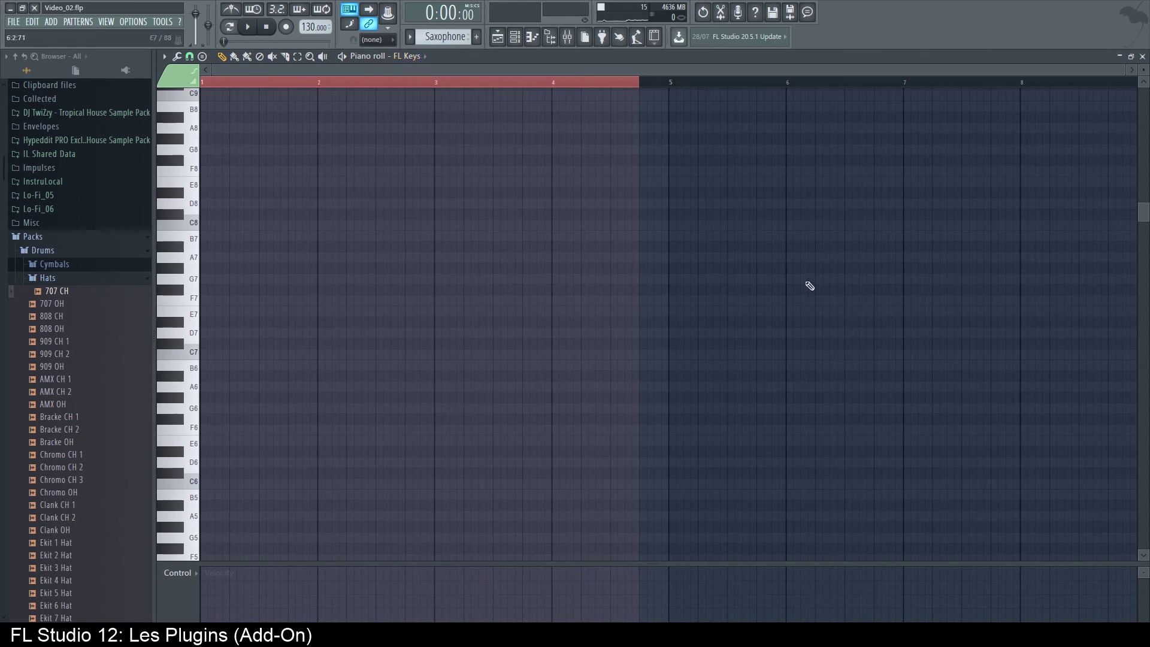
click(519, 41)
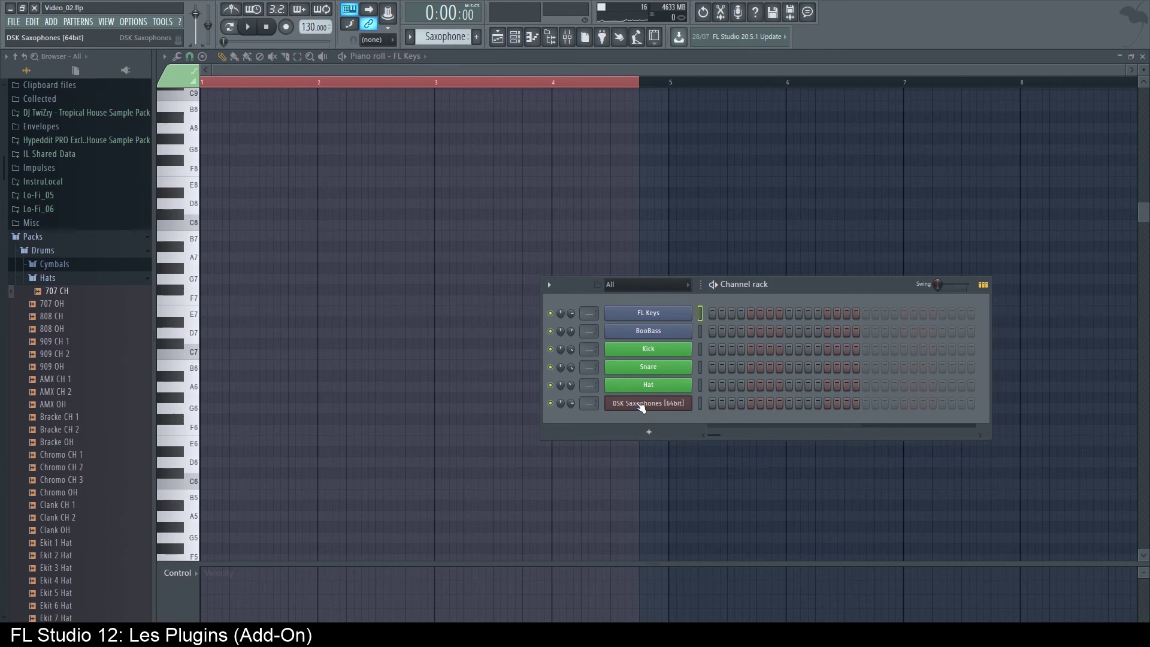
right_click(691, 398)
click(740, 404)
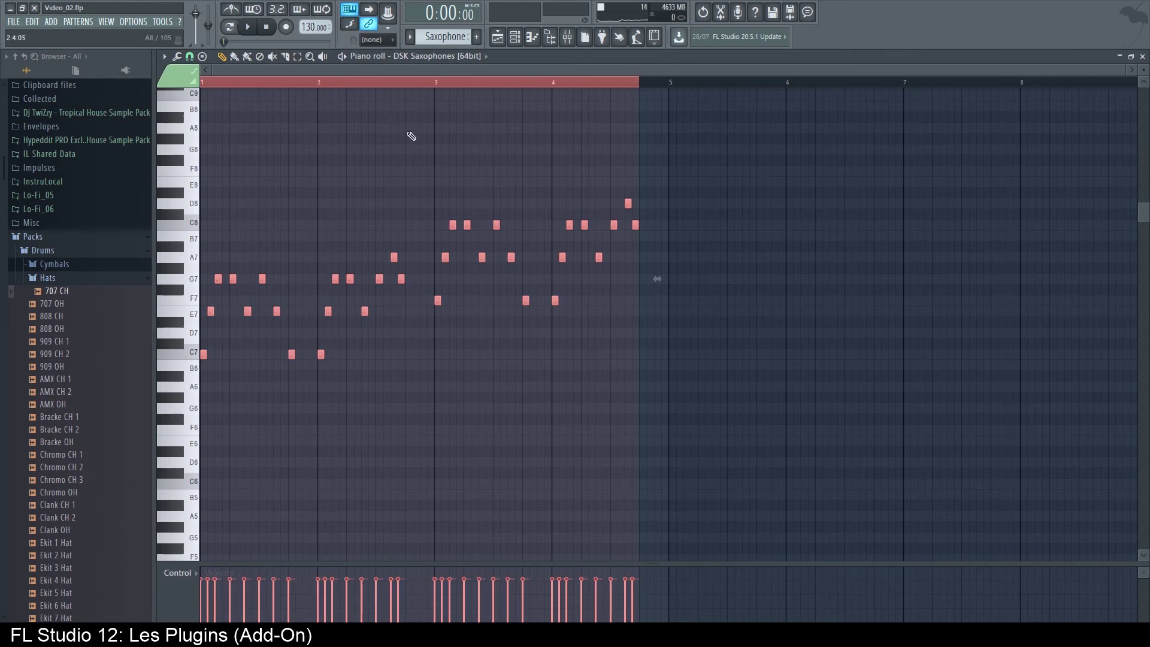
Audition the keys around C7 to A7 and transpose all saxophone notes down one octave, with the first note on C6
click(411, 136)
click(192, 352)
click(190, 299)
click(191, 258)
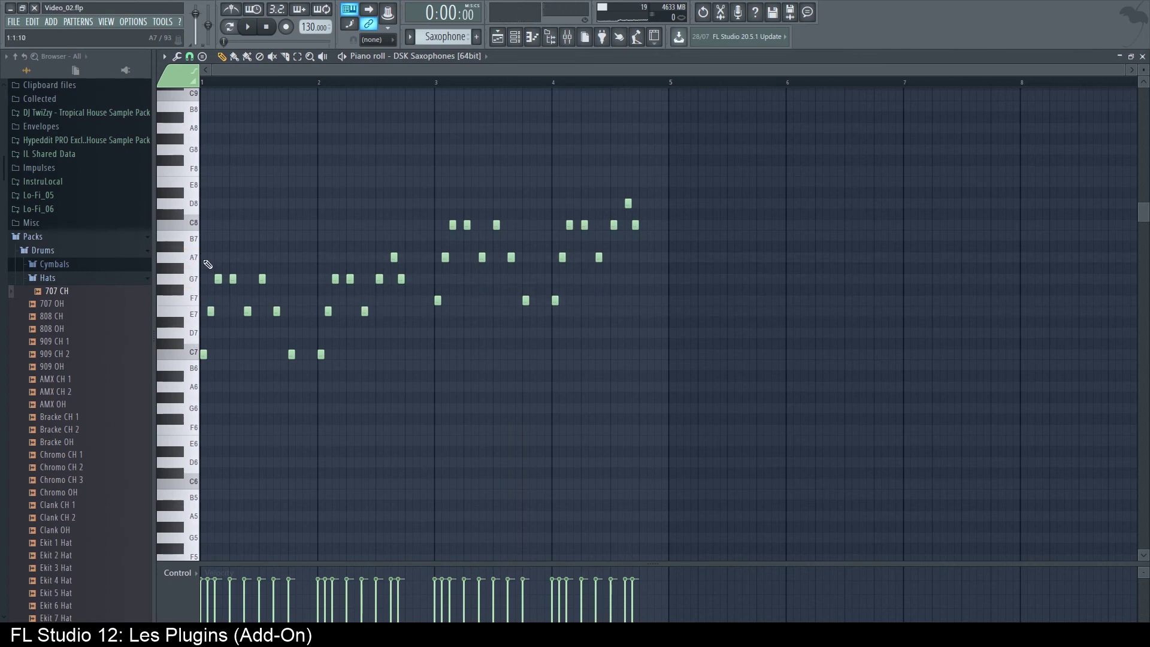
key(ctrl+a)
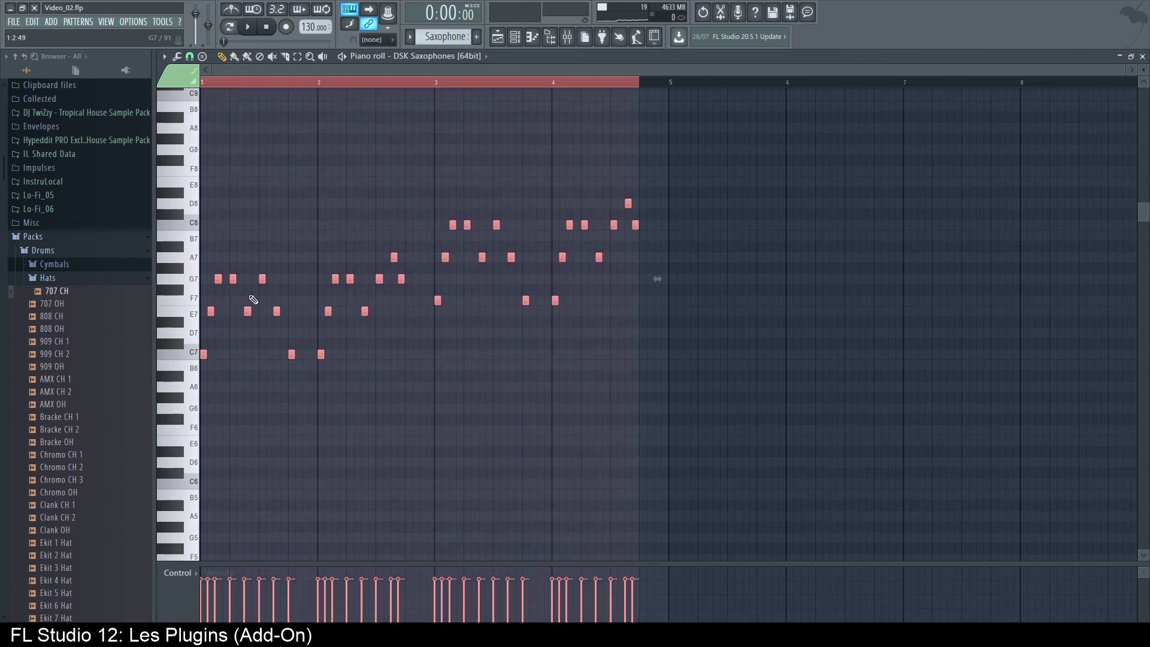
drag(204, 354, 201, 483)
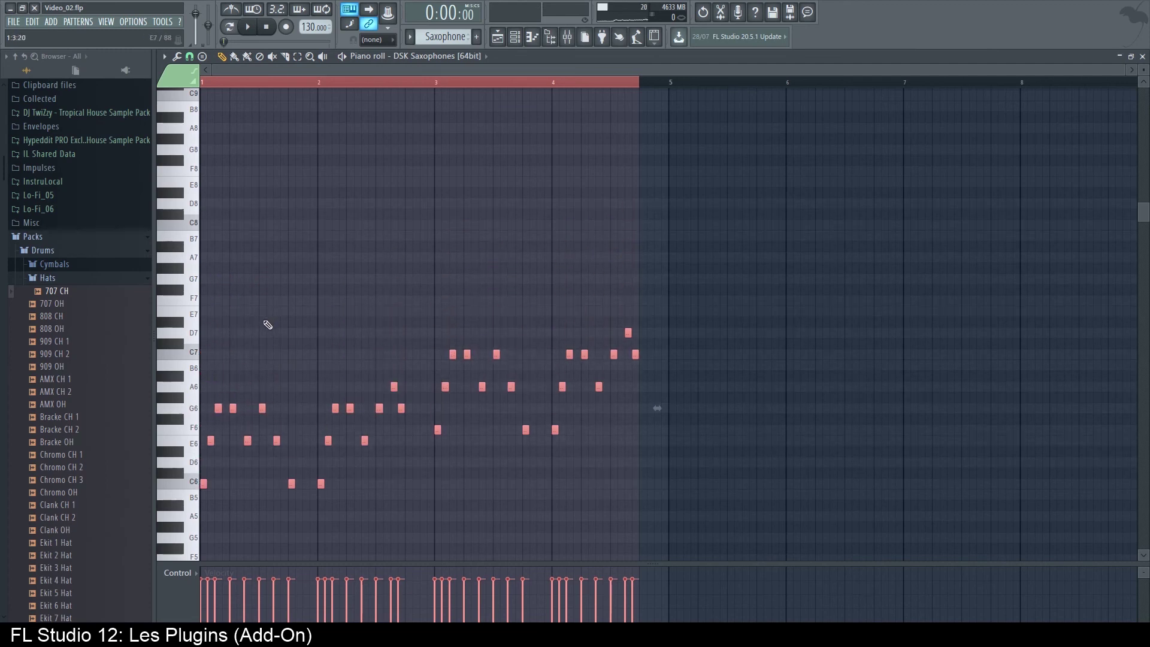
Audition the keys from C6 upward and transpose all saxophone notes down another octave, with the first note on C5
click(174, 481)
click(173, 444)
click(172, 384)
click(172, 344)
scroll(179, 344, down, 6)
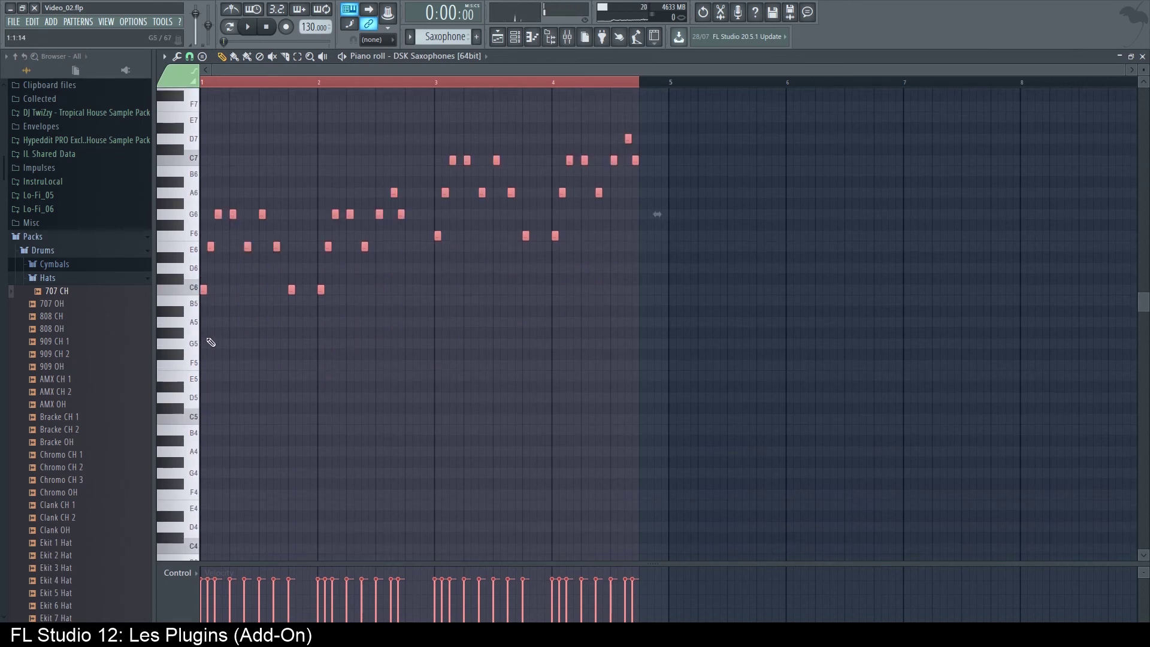
drag(204, 288, 196, 421)
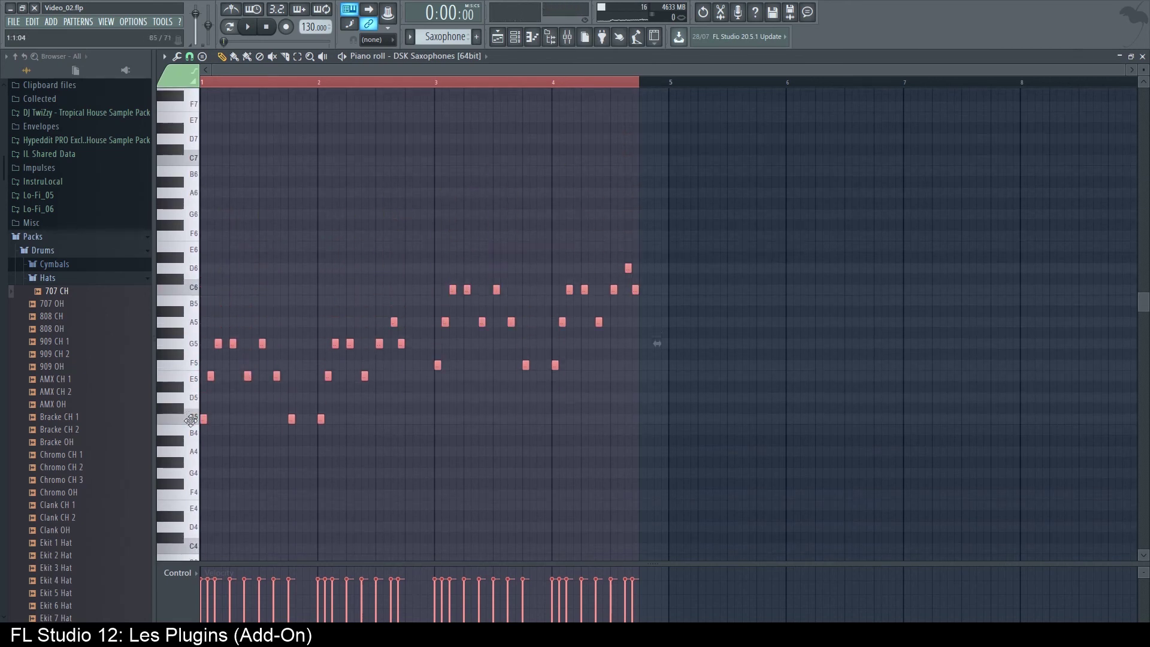
click(405, 214)
Place the Saxophone pattern on Track 5 of the Playlist, starting at bar 1
click(497, 37)
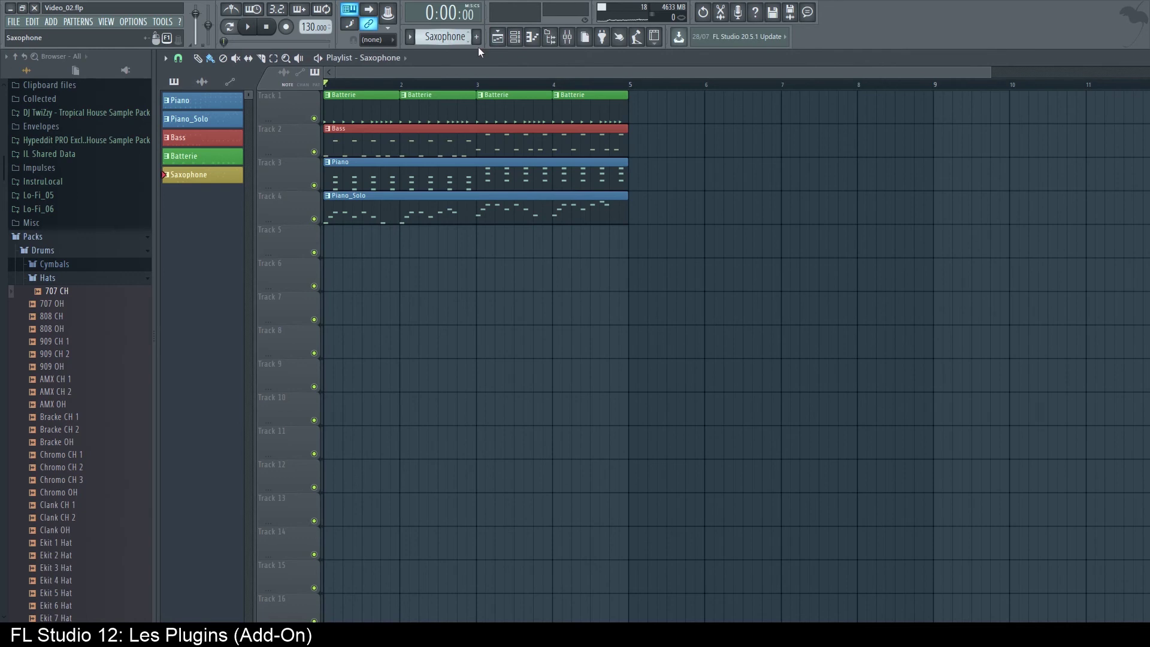
click(416, 254)
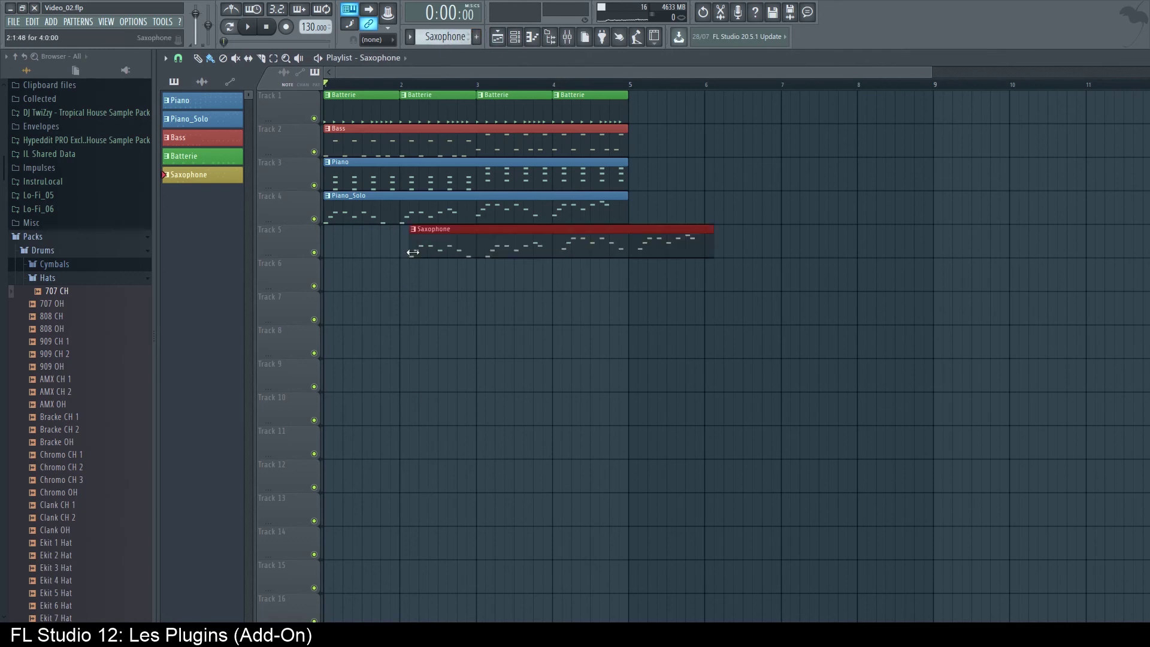
drag(558, 248, 390, 256)
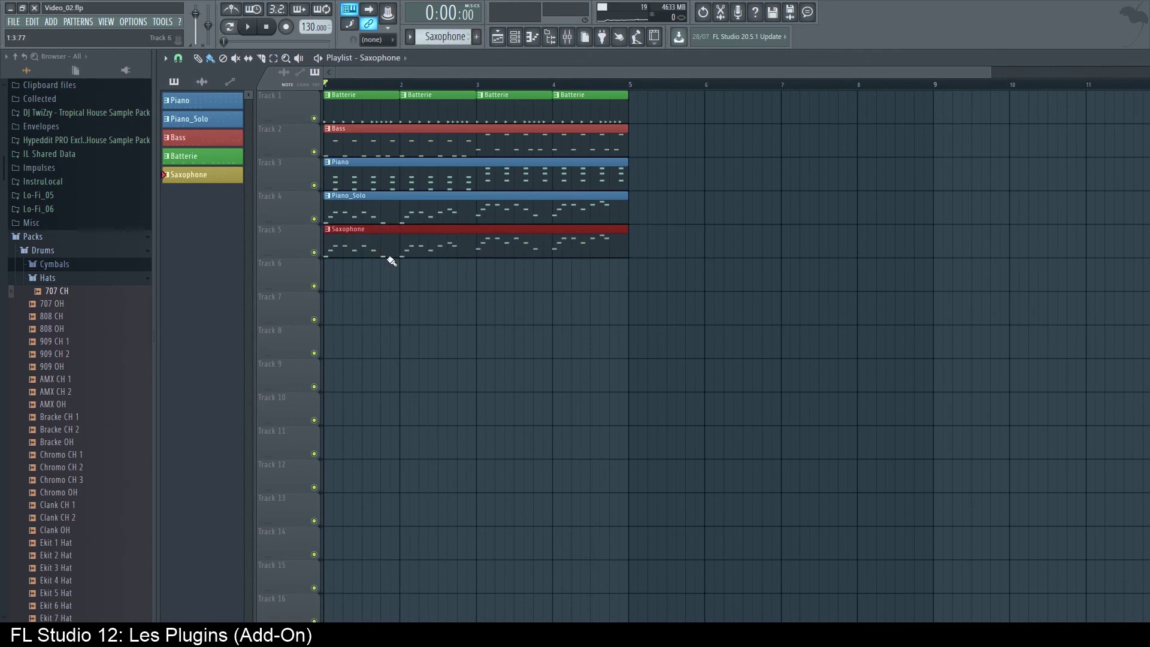
Play the arrangement with Track 4 (Piano_Solo) muted, and play it again with the track unmuted
click(314, 220)
key(space)
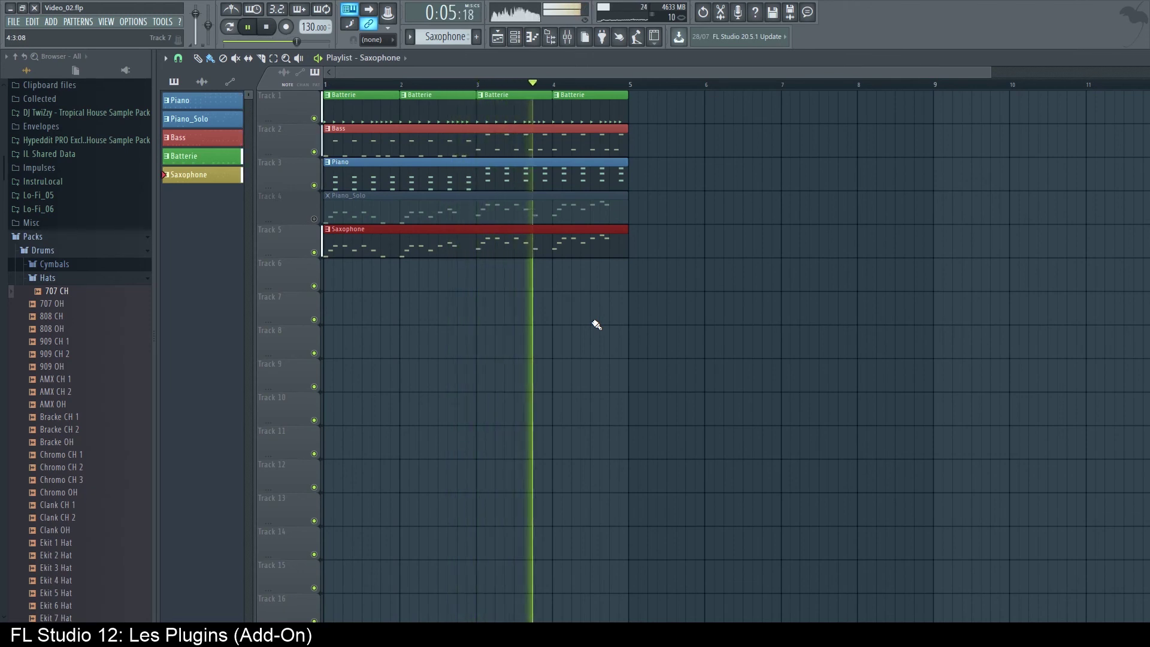
key(space)
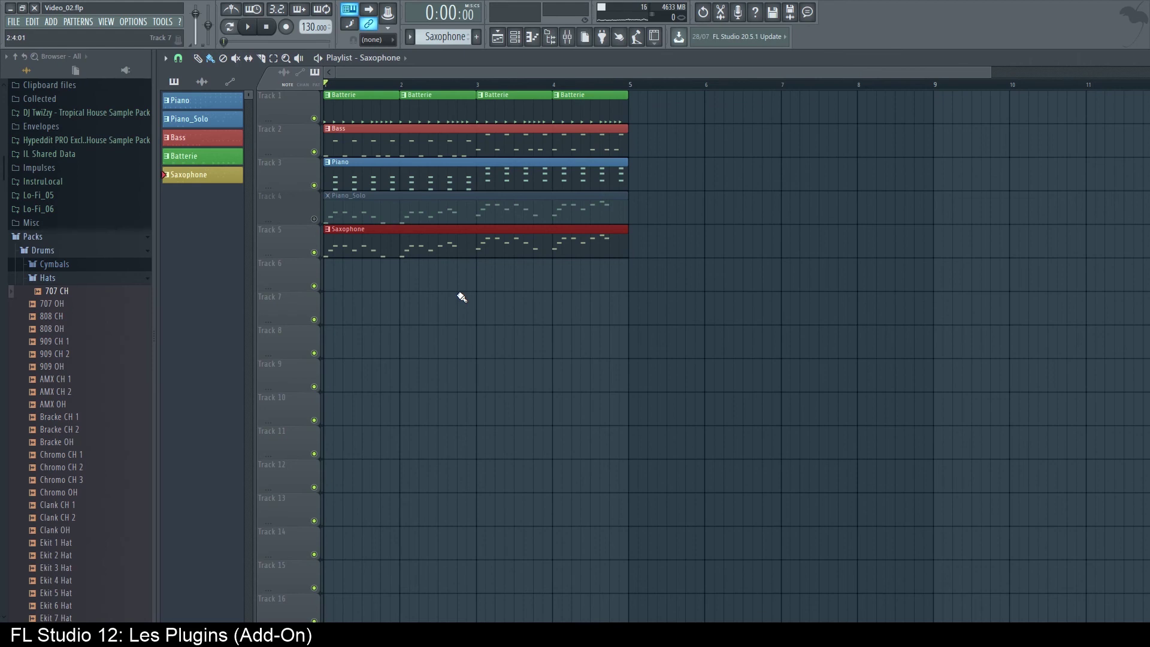
click(315, 219)
key(space)
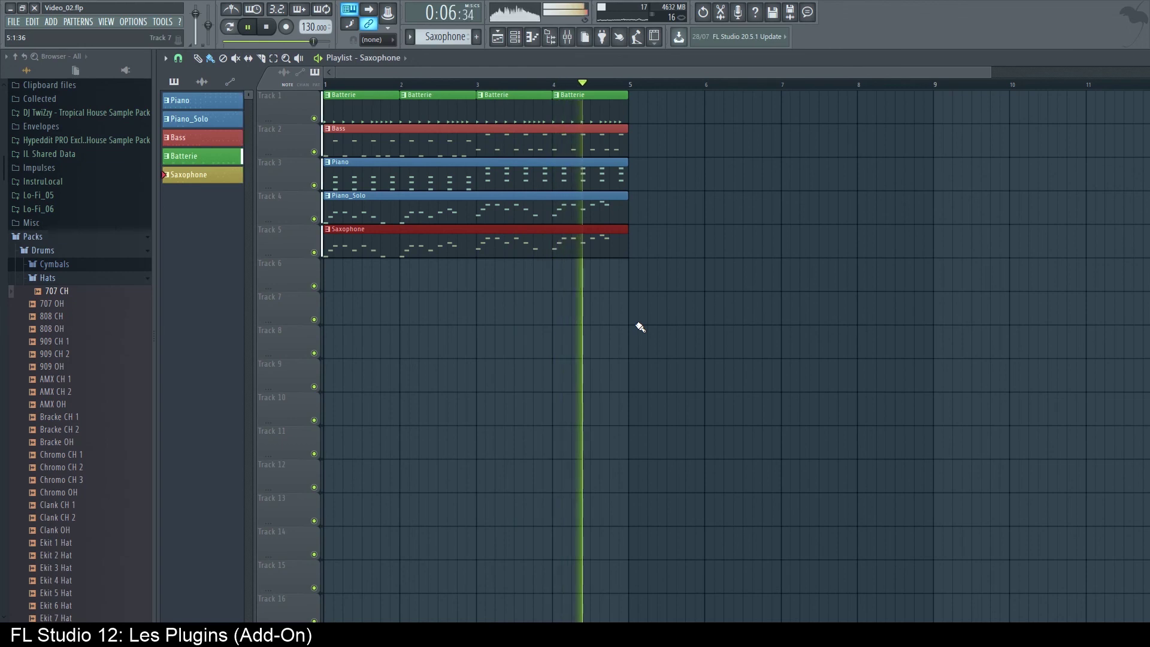
key(space)
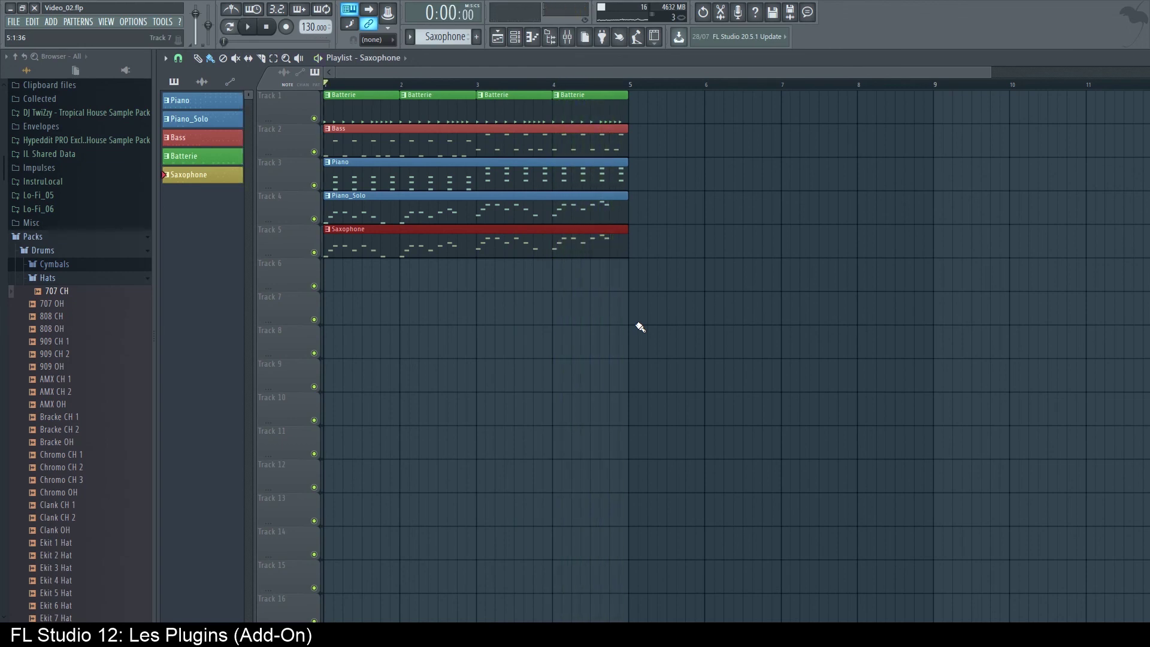
Save the project, look over the Channel rack and the Mixer, and close both windows
key(ctrl+s)
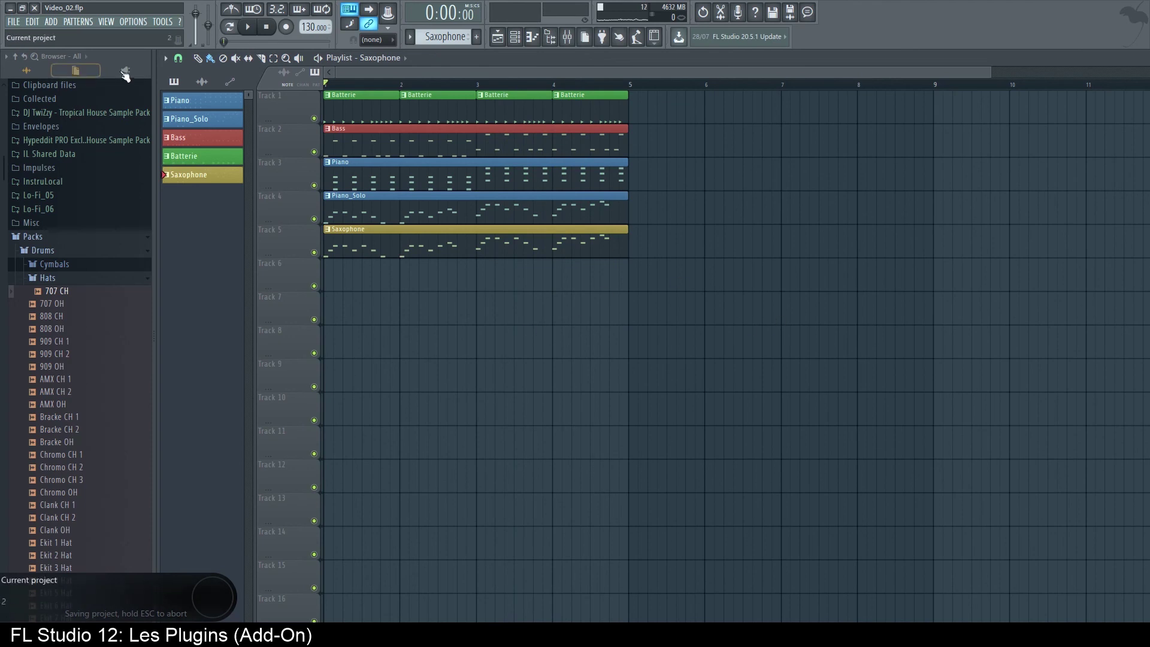
click(516, 39)
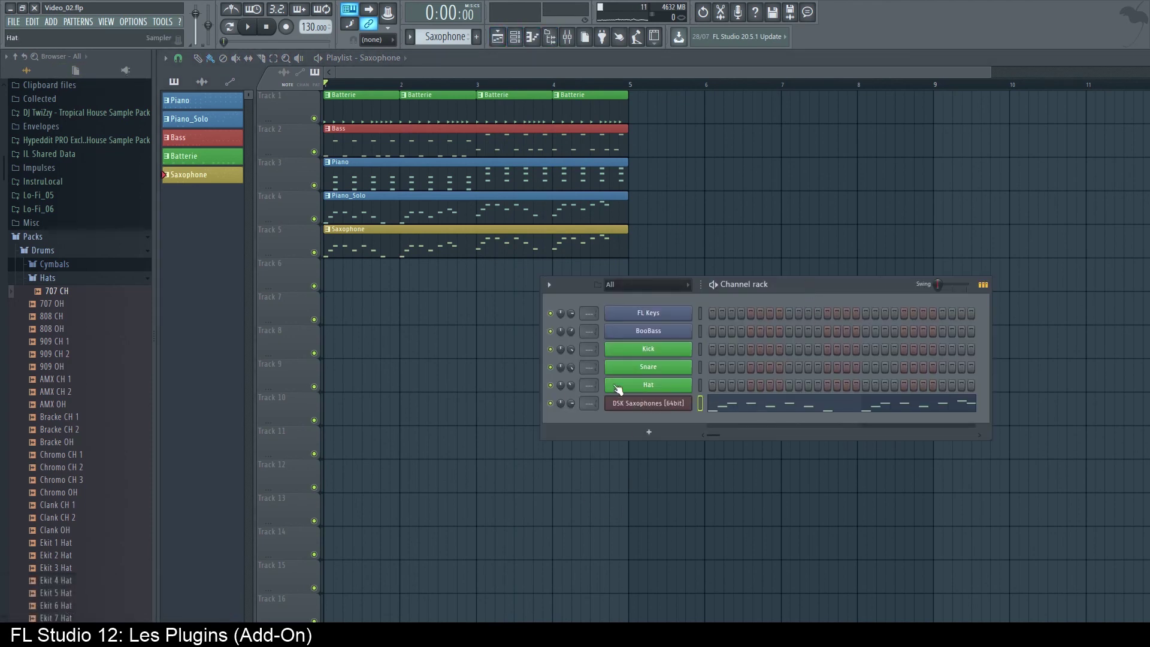
click(568, 36)
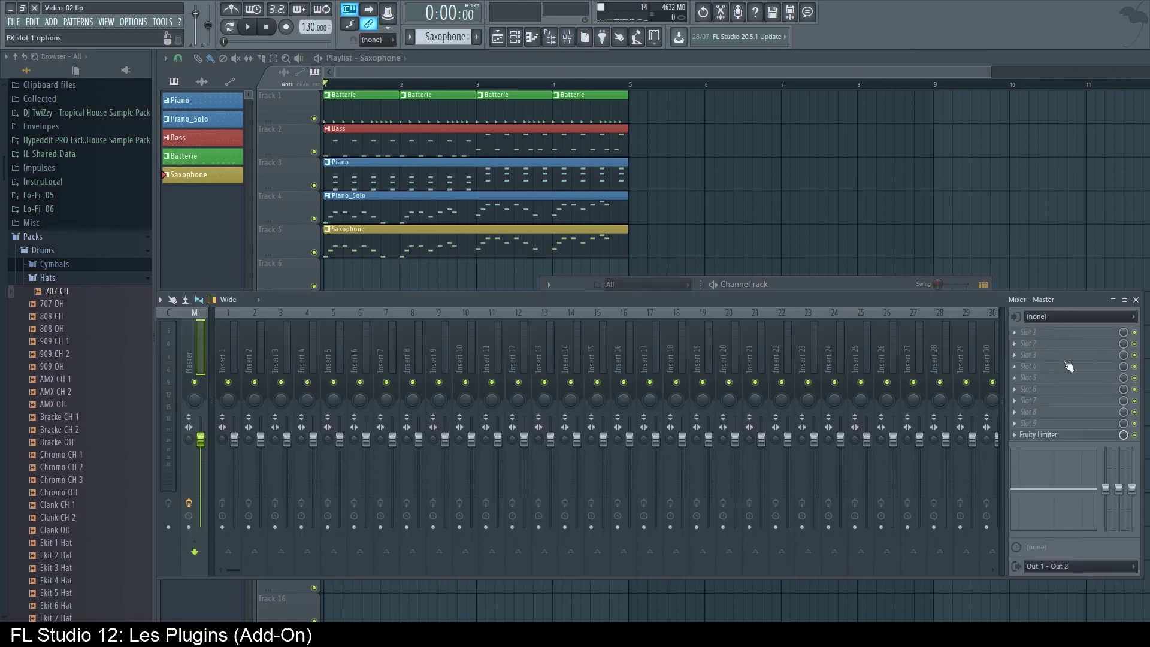
key(F12)
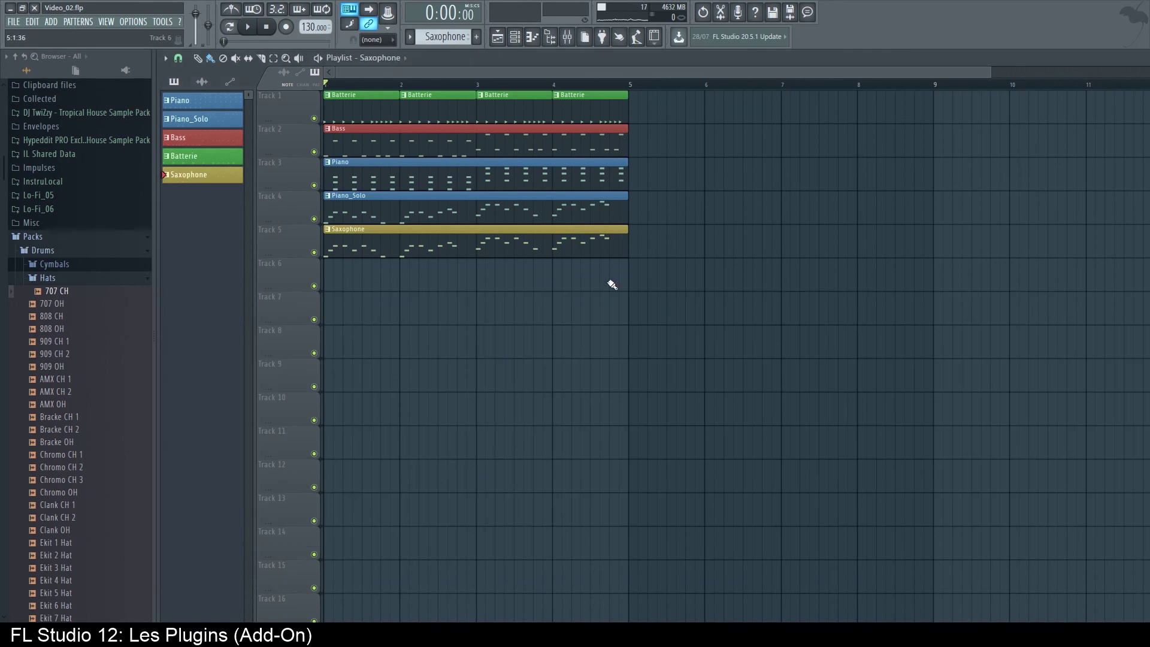